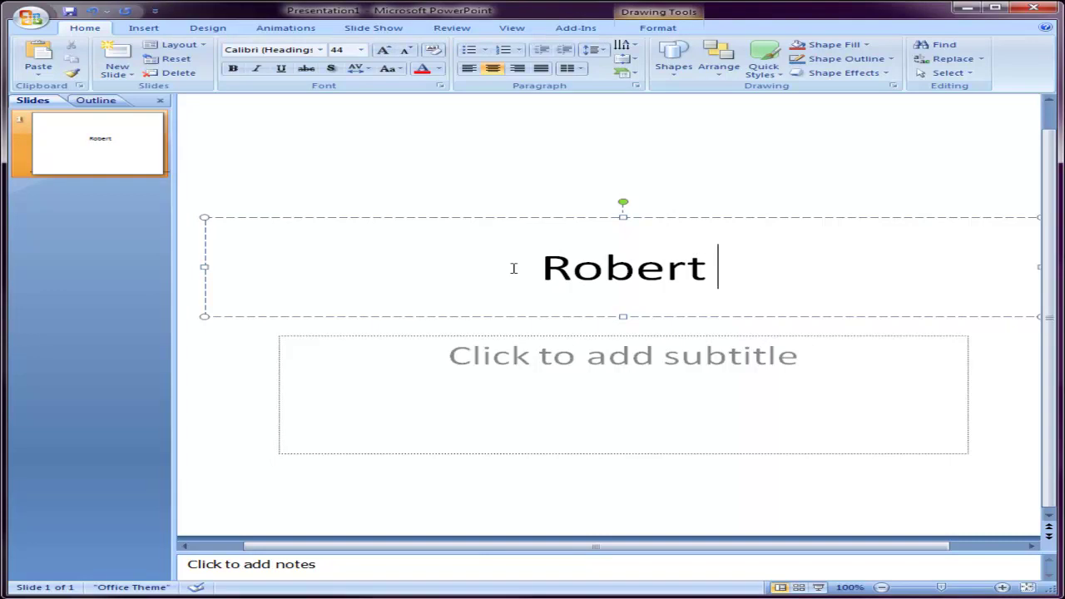
- Enter 629 as the subtitle on the title slide
{"action": "left_click", "coordinate": [537, 368]}
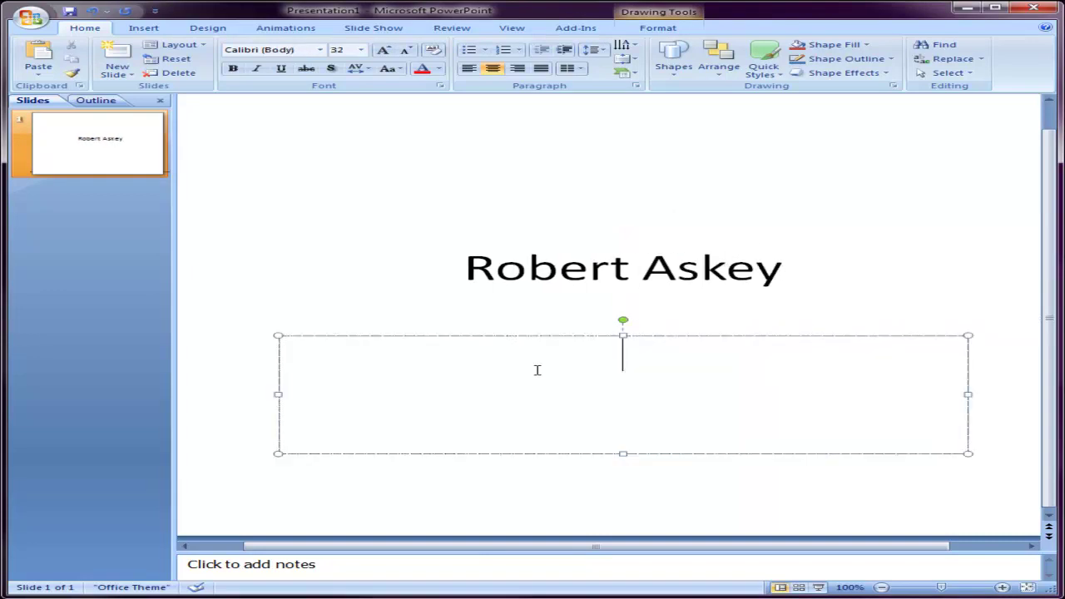
{"action": "type", "text": "629"}
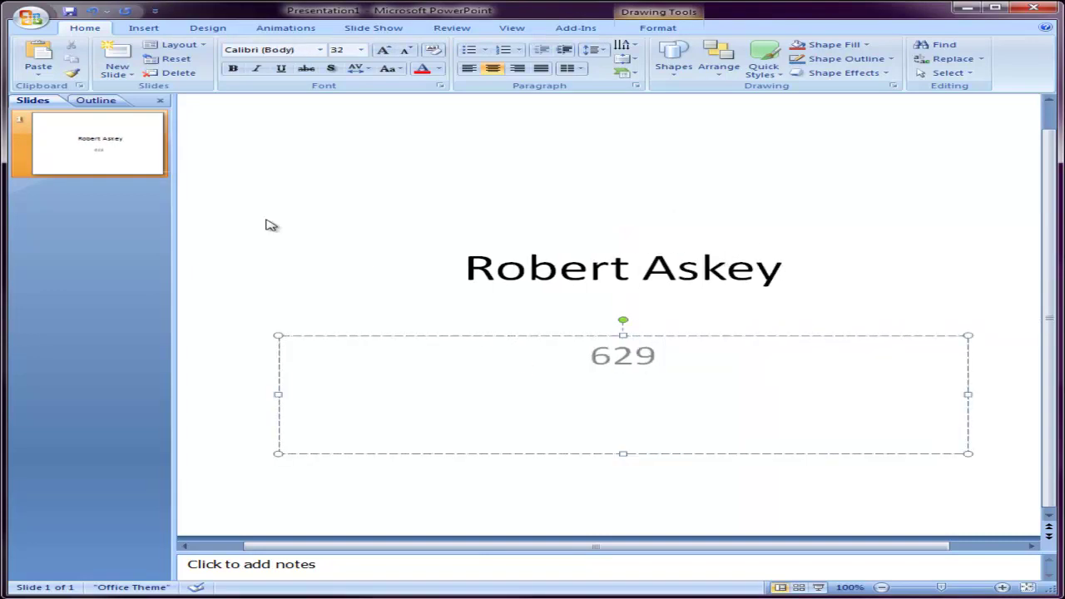
{"action": "left_click", "coordinate": [341, 229]}
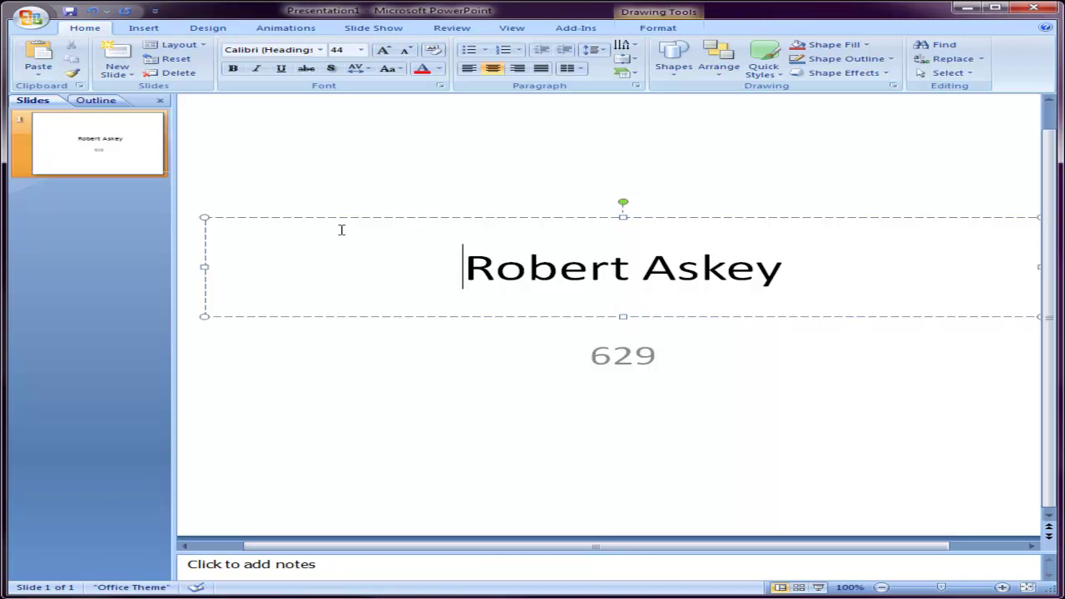
- Add a second slide titled 'Video' and delete its empty body placeholder
{"action": "left_click", "coordinate": [122, 56]}
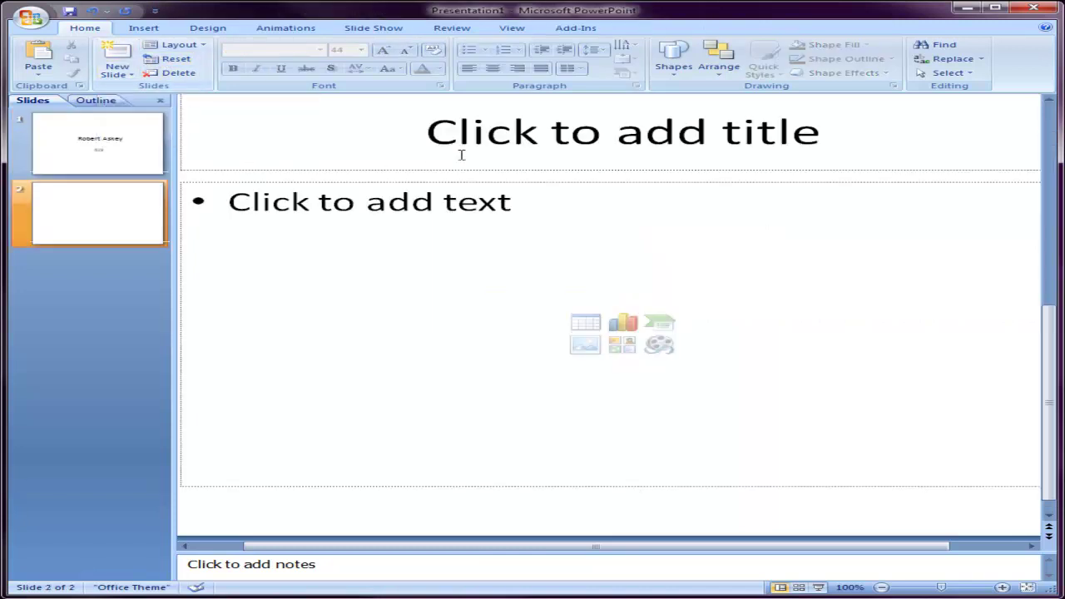
{"action": "left_click", "coordinate": [493, 145]}
{"action": "type", "text": "Vidoe"}
{"action": "key", "text": "BackSpace"}
{"action": "key", "text": "BackSpace"}
{"action": "type", "text": "eo"}
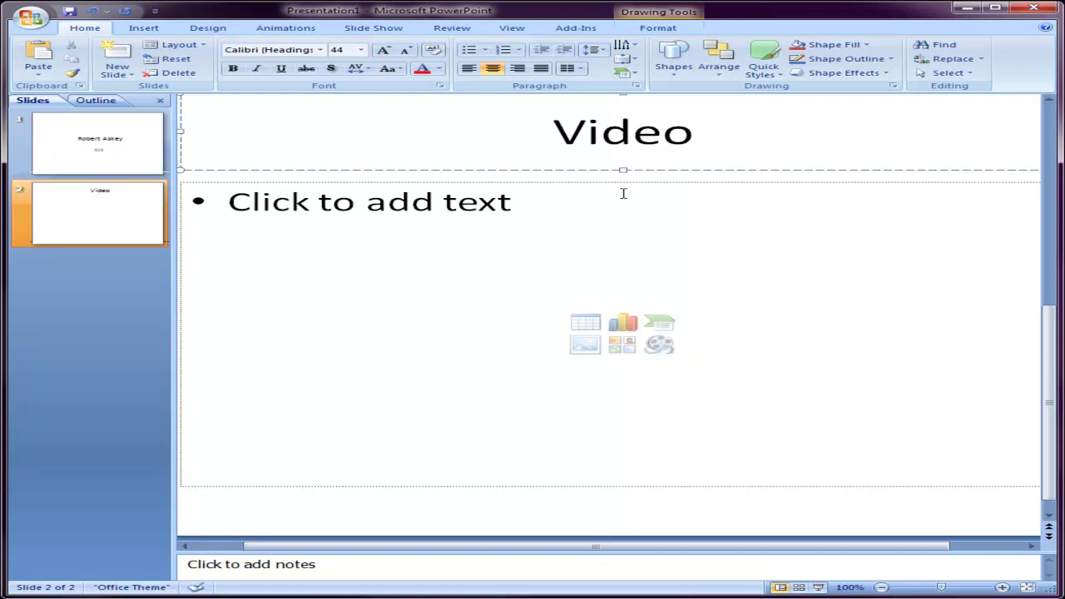
{"action": "left_click", "coordinate": [490, 181]}
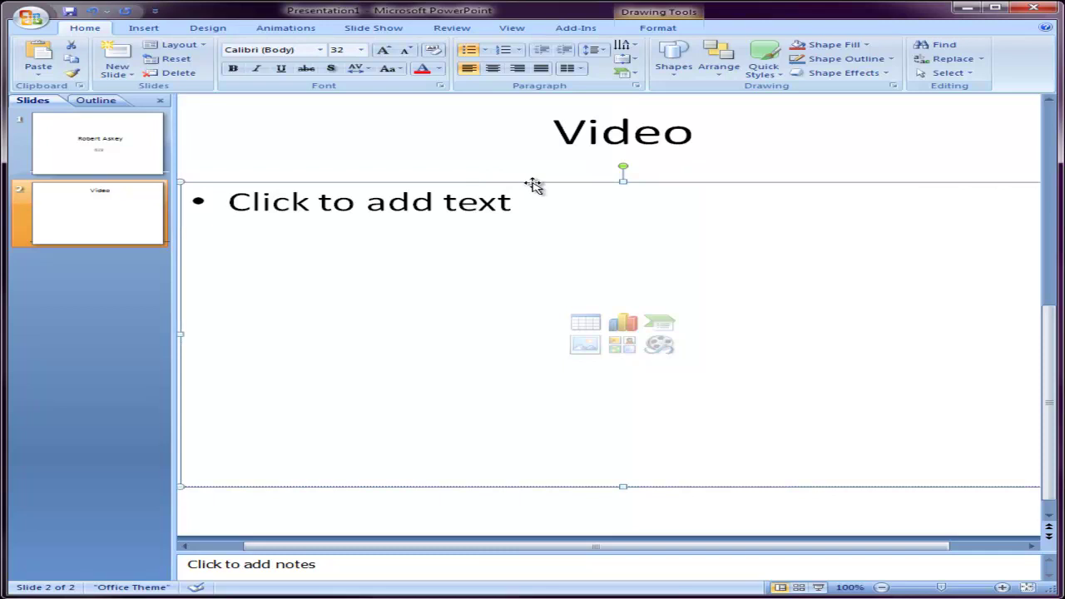
{"action": "key", "text": "Delete"}
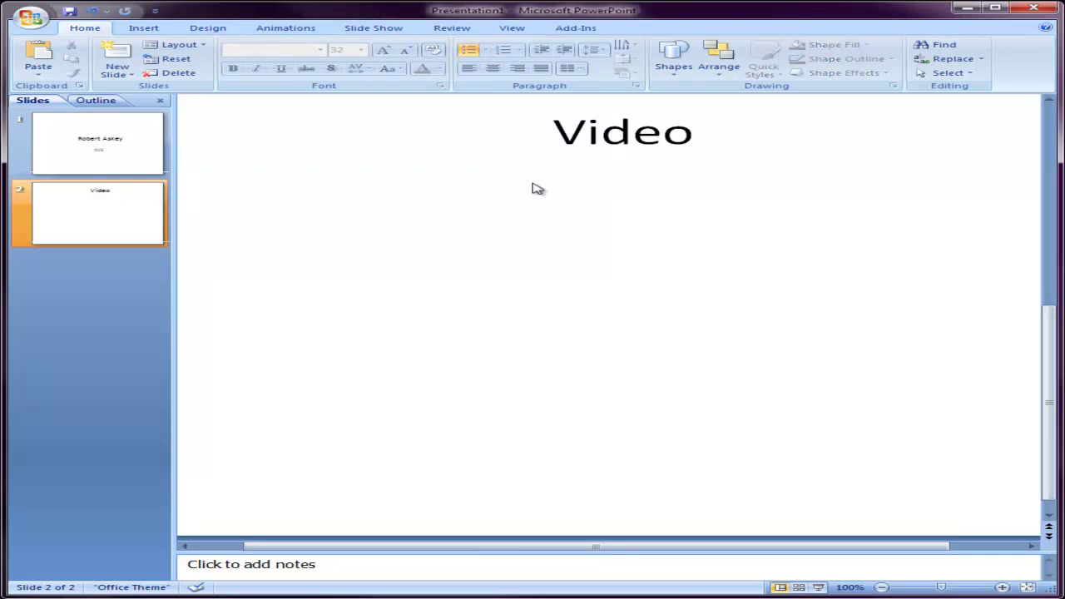
- Insert the movie My_Morning_Run.wmv on slide 2, set to start when clicked
{"action": "left_click", "coordinate": [148, 31]}
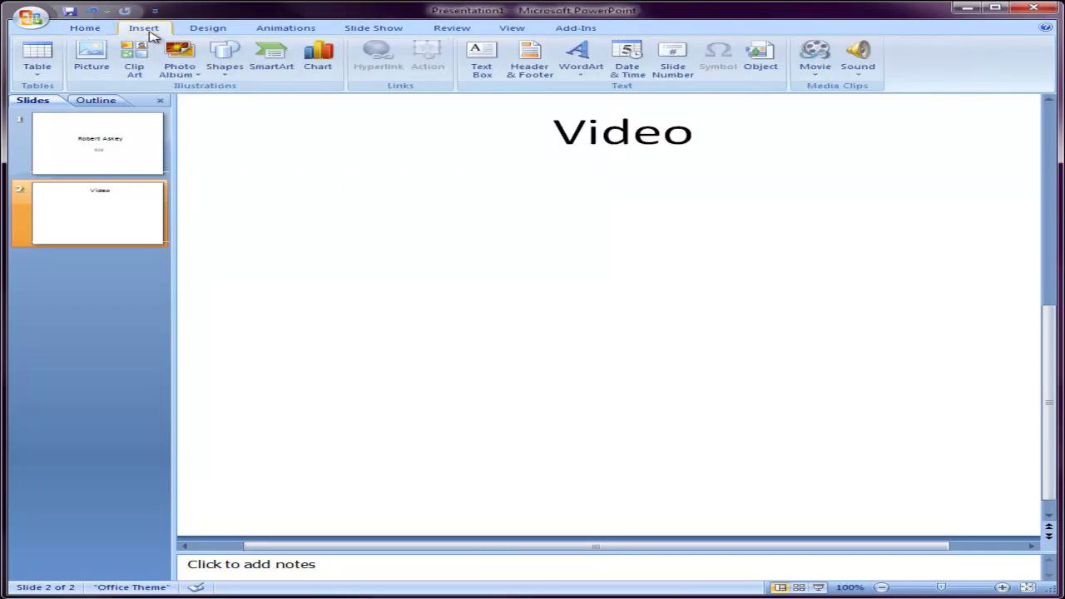
{"action": "left_click", "coordinate": [817, 52]}
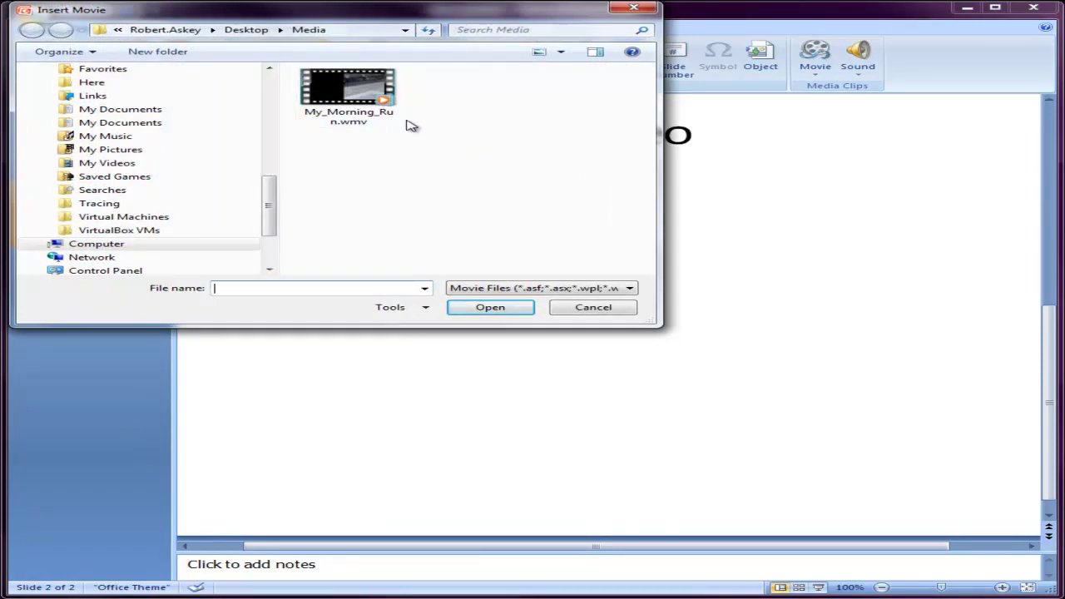
{"action": "left_click", "coordinate": [629, 288]}
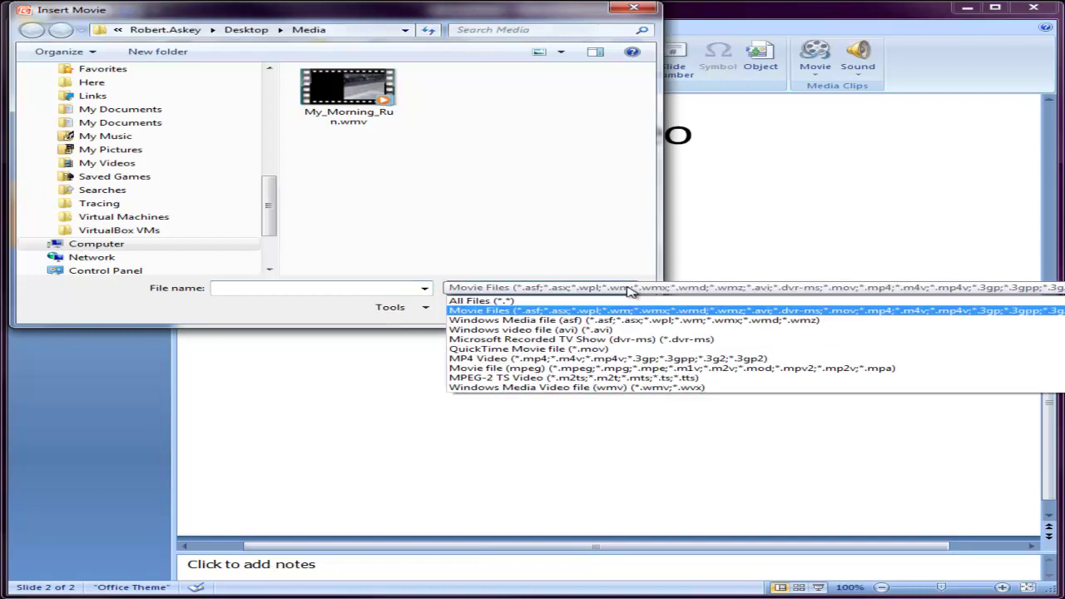
{"action": "left_click", "coordinate": [602, 301]}
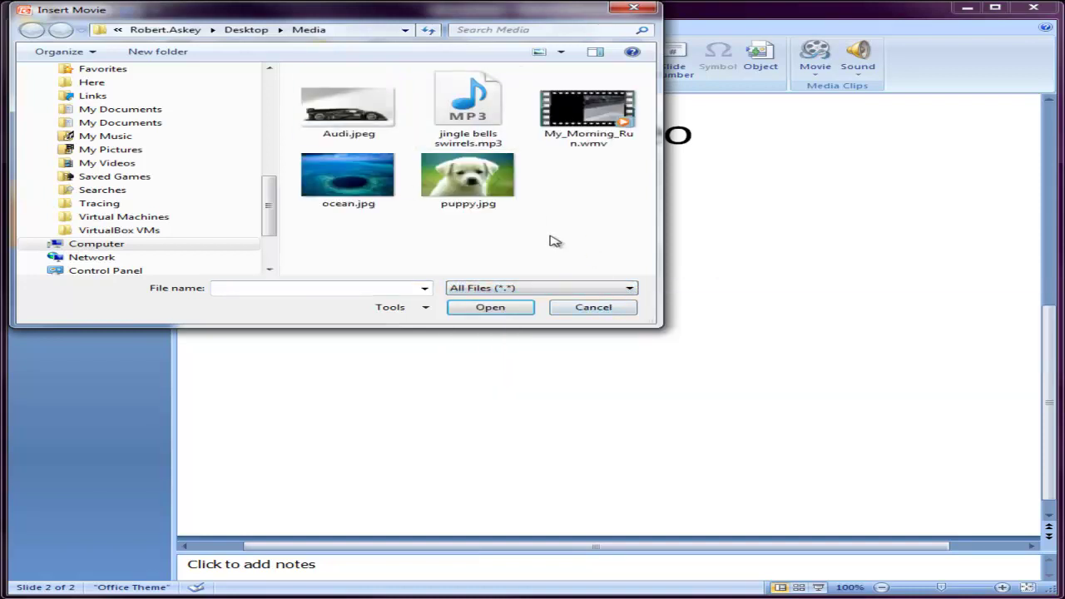
{"action": "left_click", "coordinate": [630, 288]}
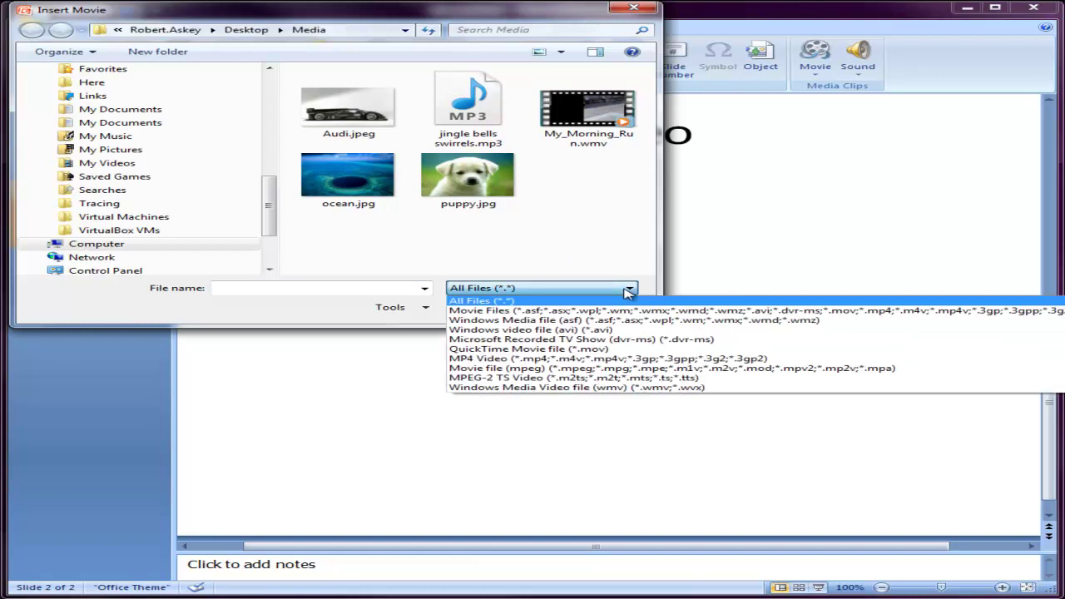
{"action": "left_click", "coordinate": [609, 311]}
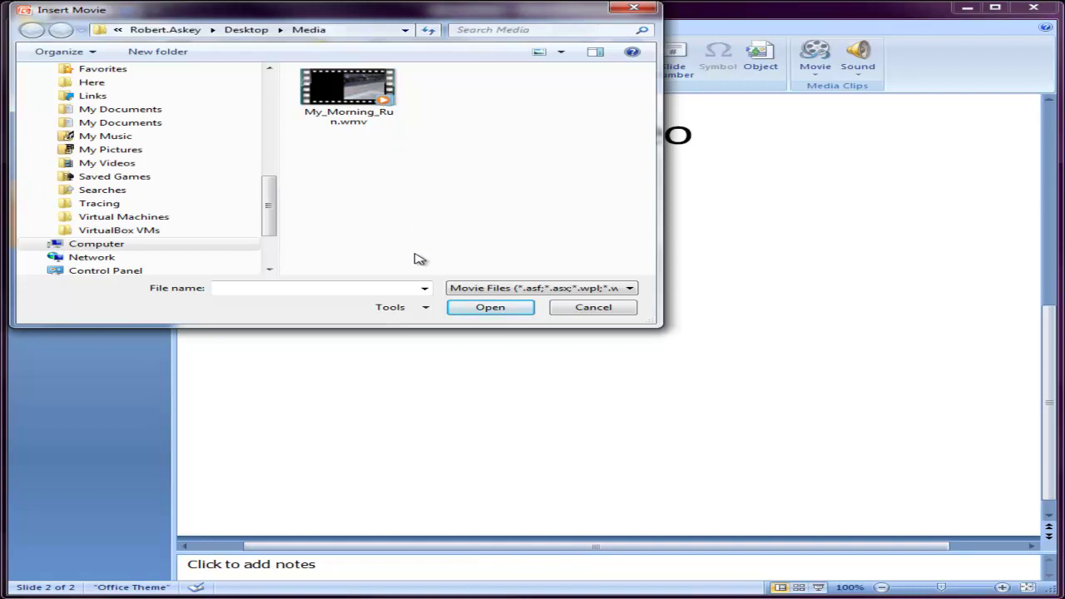
{"action": "left_click", "coordinate": [347, 91]}
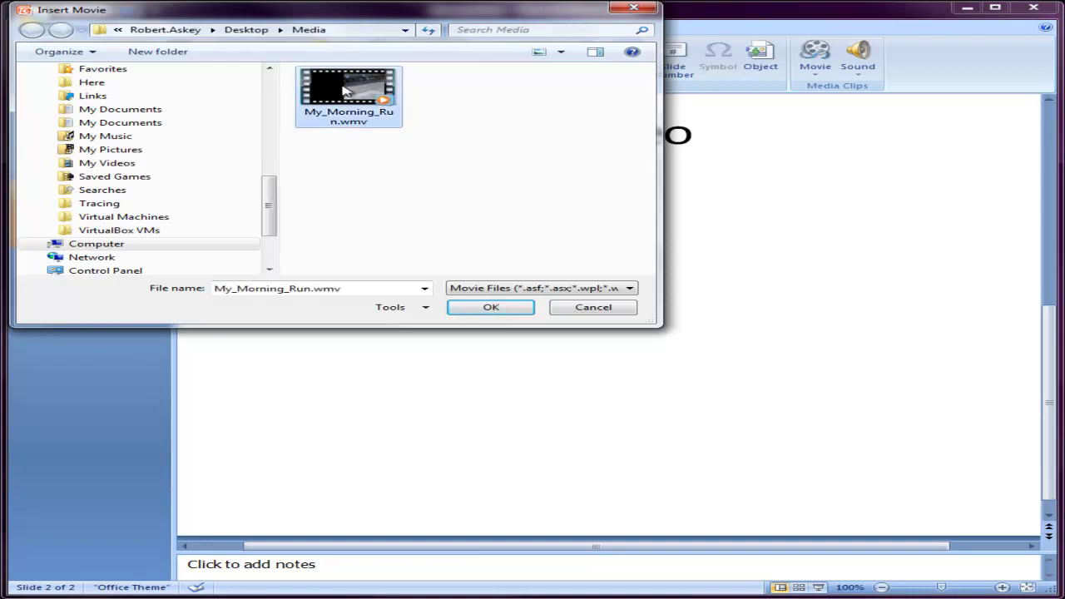
{"action": "left_click", "coordinate": [499, 308]}
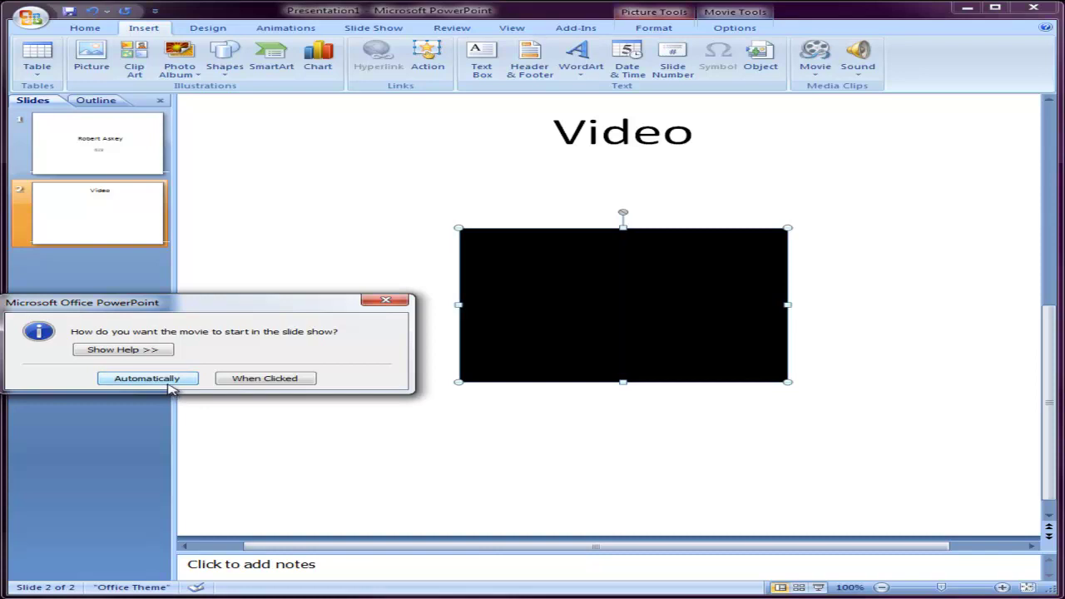
{"action": "left_click", "coordinate": [258, 381]}
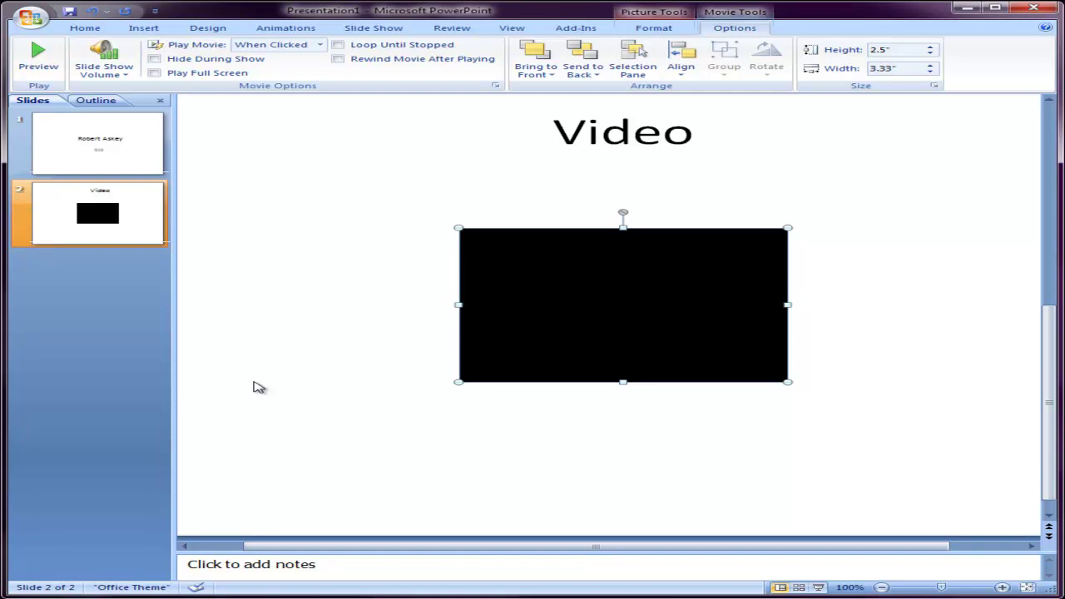
{"action": "left_click", "coordinate": [256, 245]}
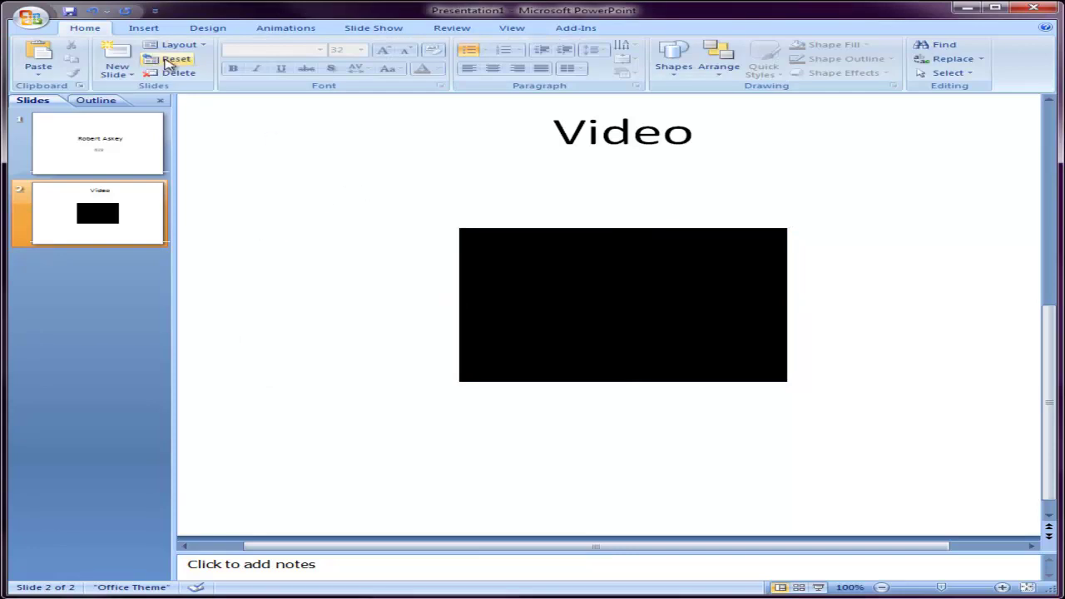
- Add a third slide titled 'Music' and delete its empty body placeholder
{"action": "left_click", "coordinate": [118, 58]}
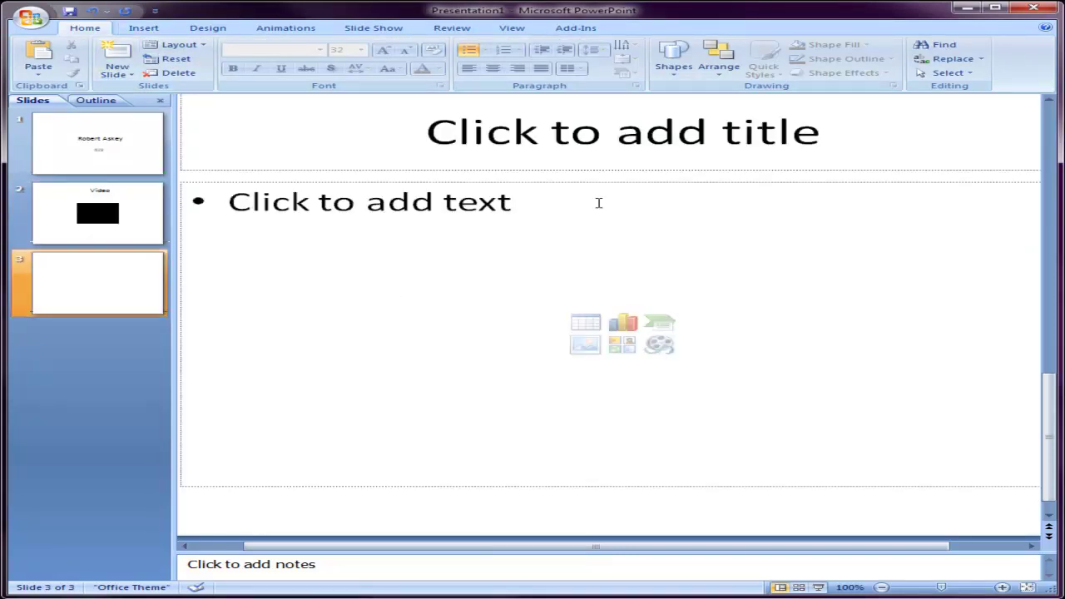
{"action": "left_click", "coordinate": [618, 149]}
{"action": "type", "text": "Music"}
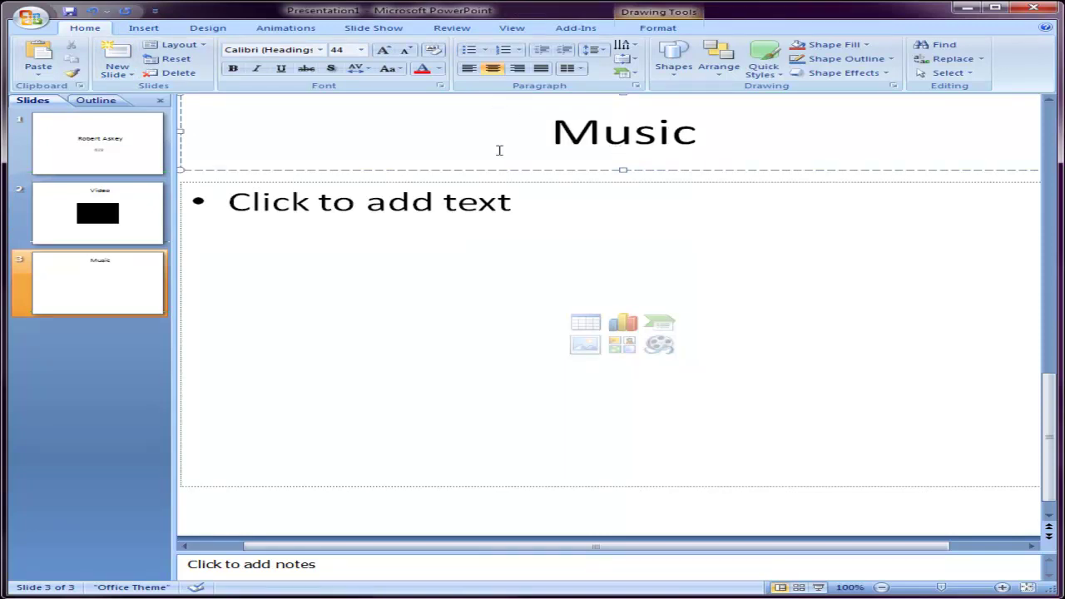
{"action": "left_click", "coordinate": [551, 182]}
{"action": "left_click", "coordinate": [558, 182]}
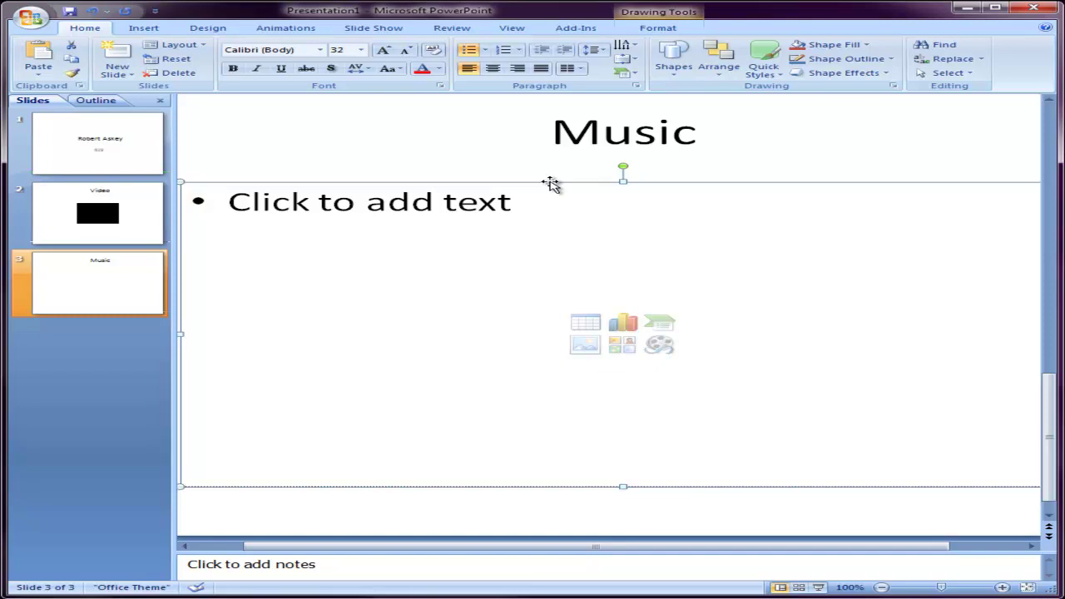
{"action": "key", "text": "Delete"}
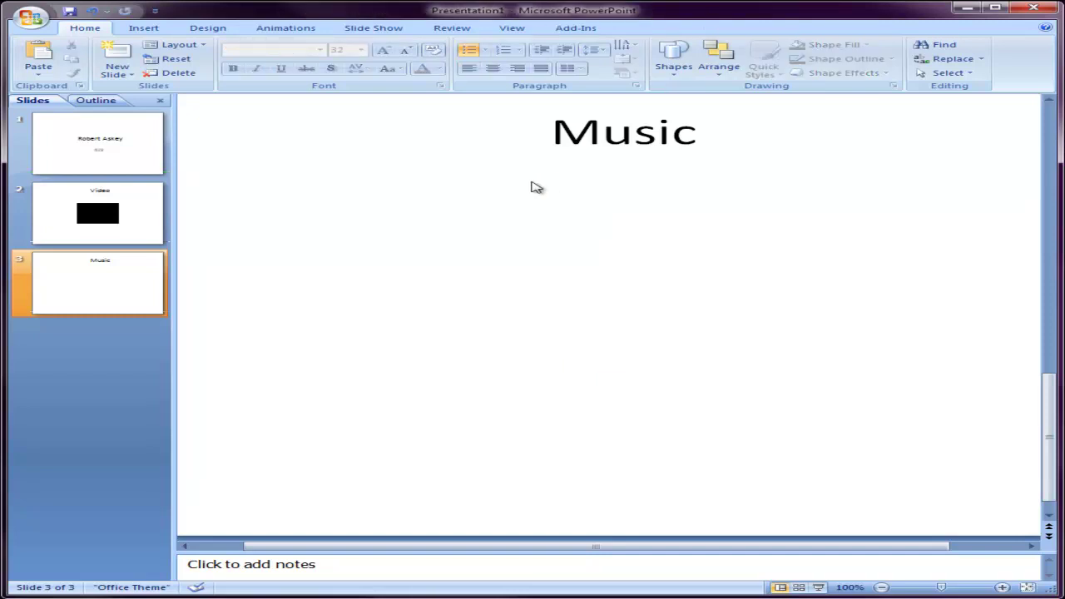
- Insert jingle bells swirrels.mp3 on the Music slide to play when clicked, then recheck slide 2
{"action": "left_click", "coordinate": [158, 33]}
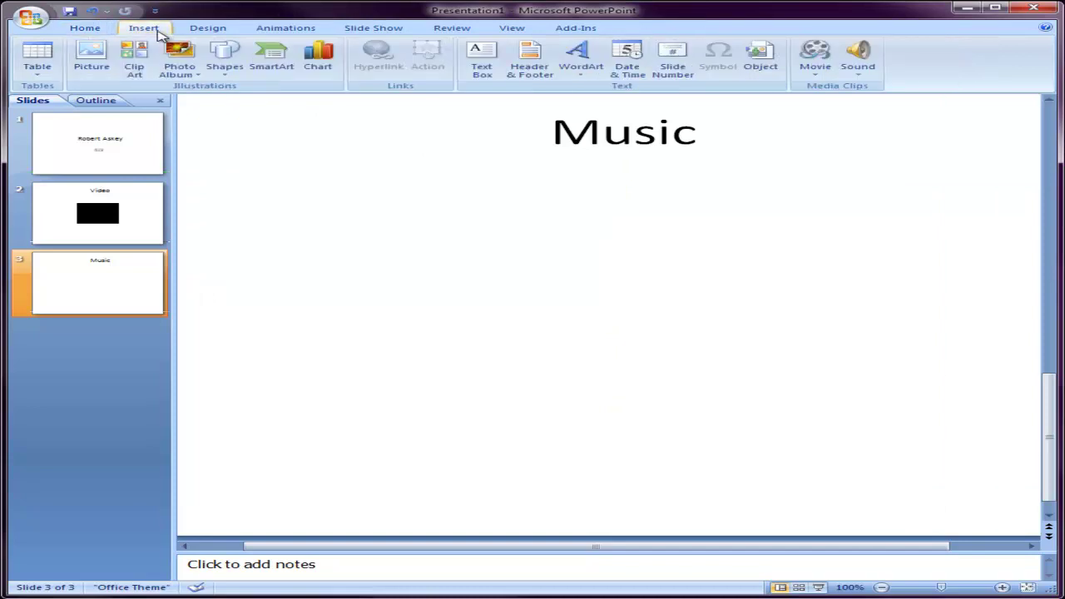
{"action": "left_click", "coordinate": [860, 55]}
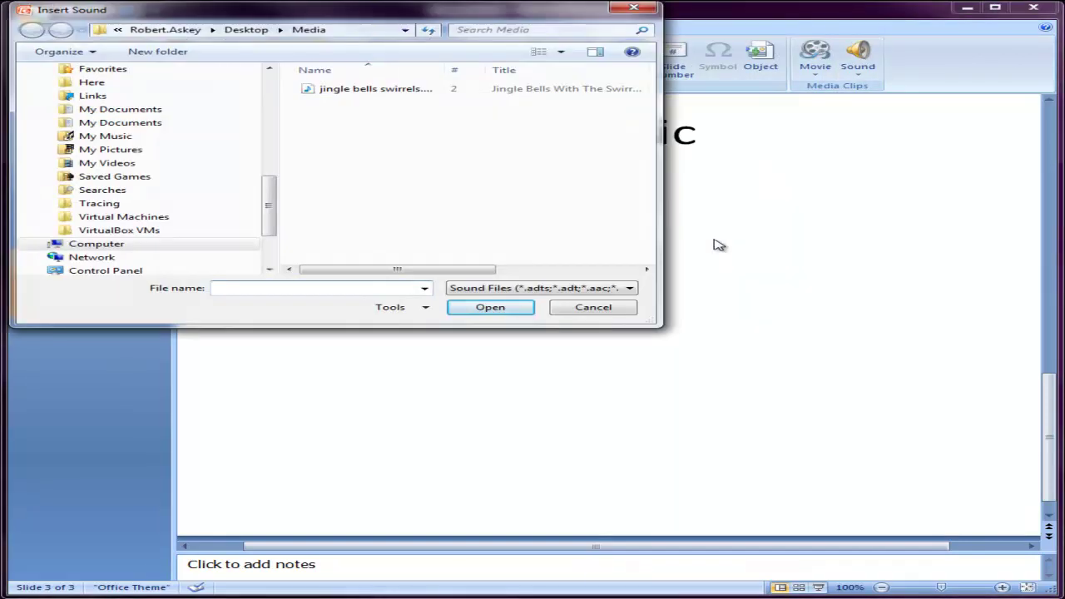
{"action": "left_click", "coordinate": [347, 91]}
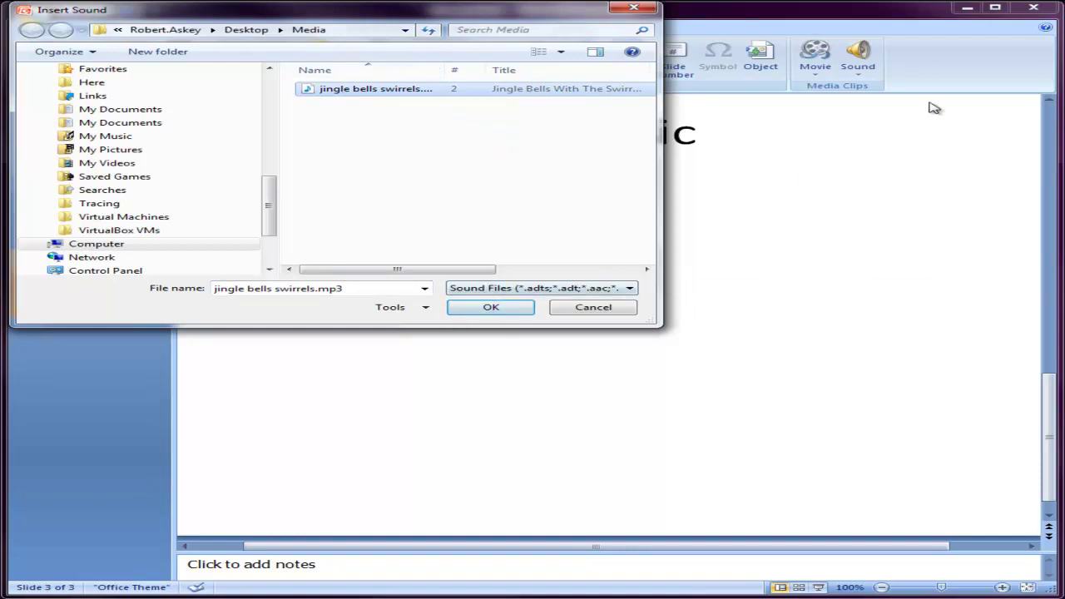
{"action": "left_click", "coordinate": [491, 310]}
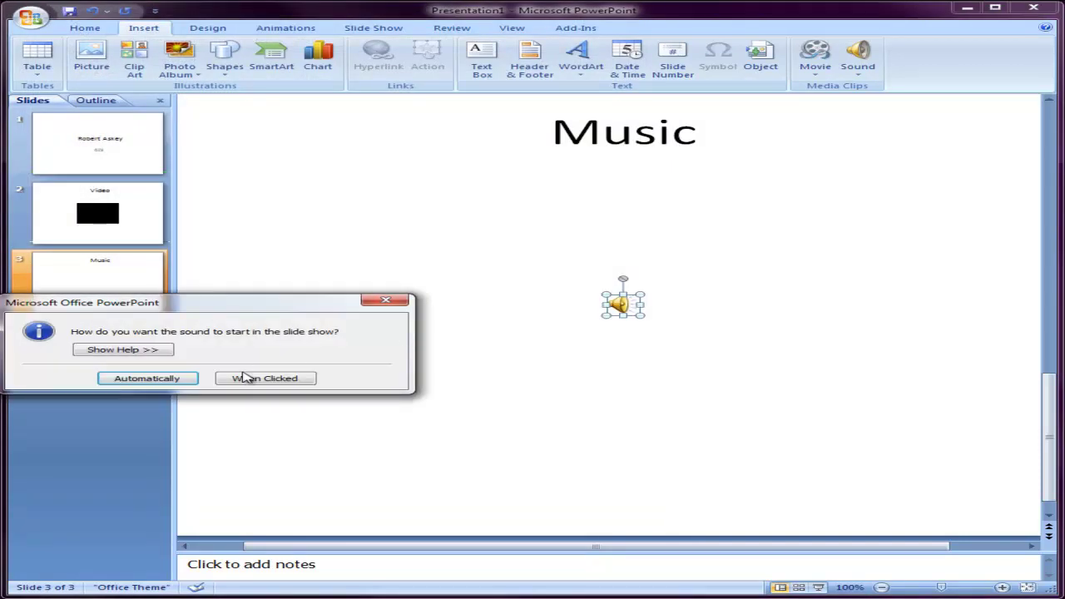
{"action": "left_click", "coordinate": [250, 378]}
{"action": "left_click", "coordinate": [424, 381]}
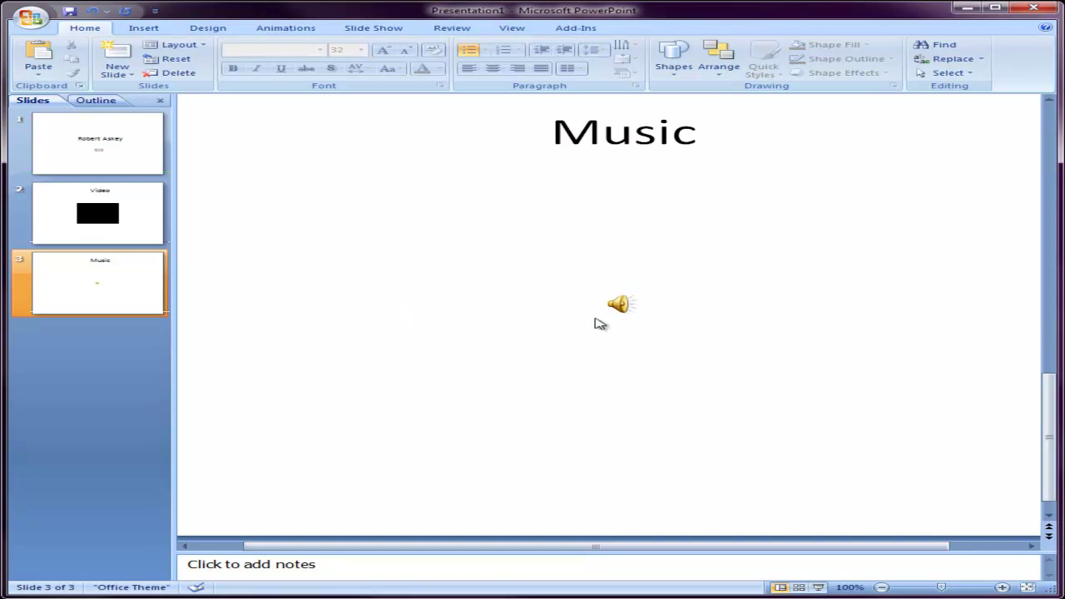
{"action": "left_click", "coordinate": [83, 194]}
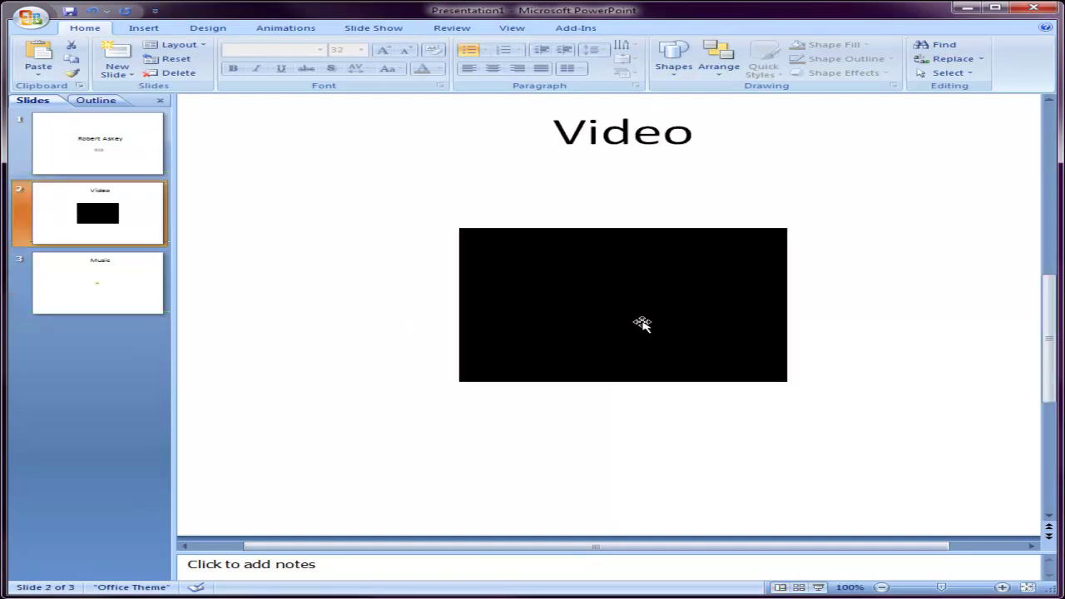
{"action": "left_click", "coordinate": [107, 271]}
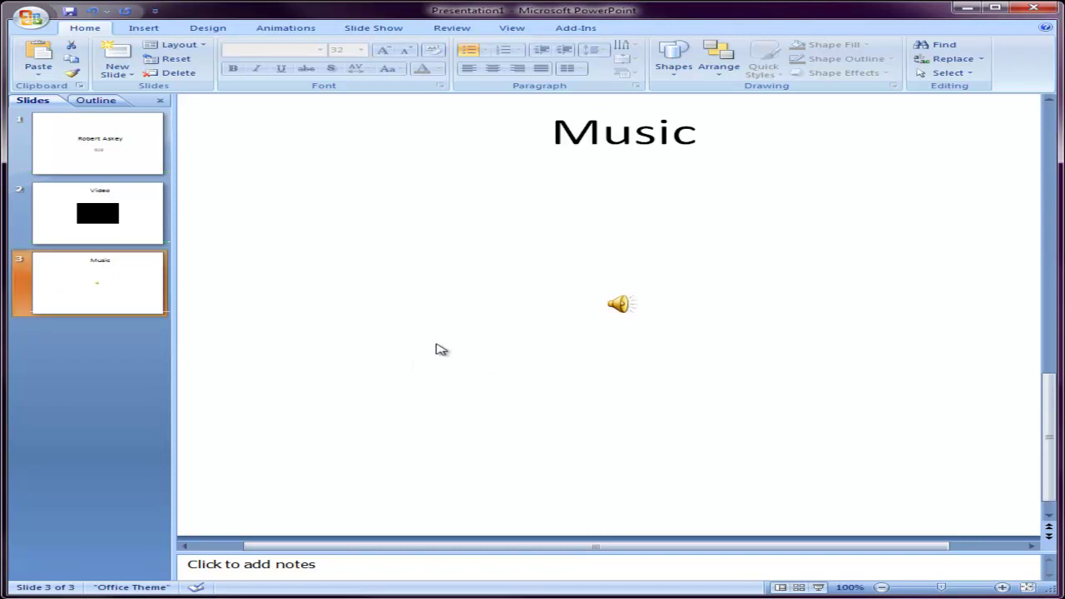
- Add a fourth slide titled 'Hyperlink' with unbulleted body text 'CNN', leaving CNN selected
{"action": "left_click", "coordinate": [117, 60]}
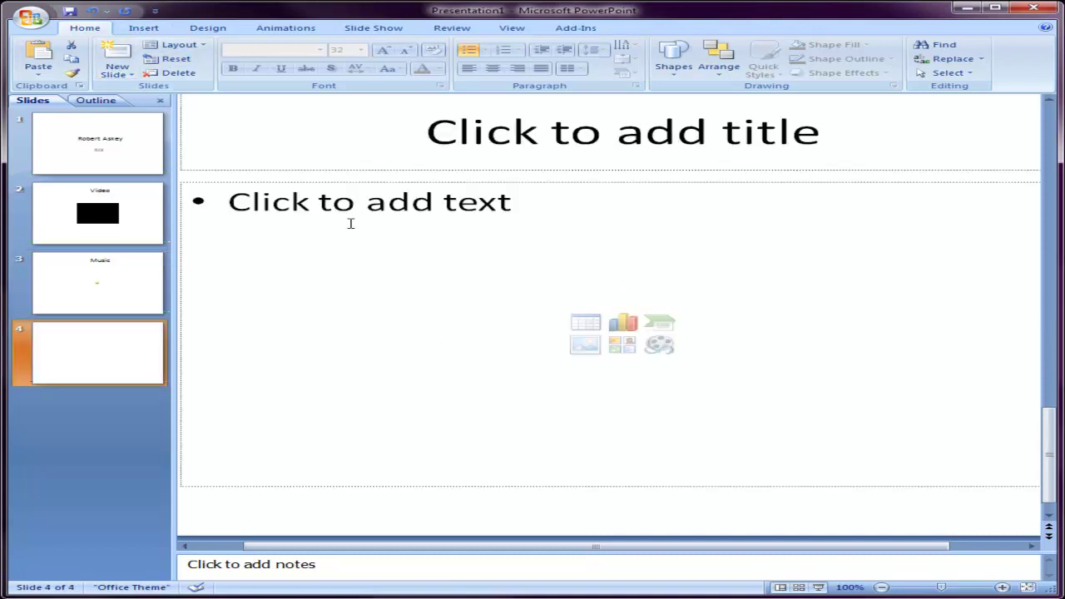
{"action": "left_click", "coordinate": [570, 141]}
{"action": "type", "text": "H"}
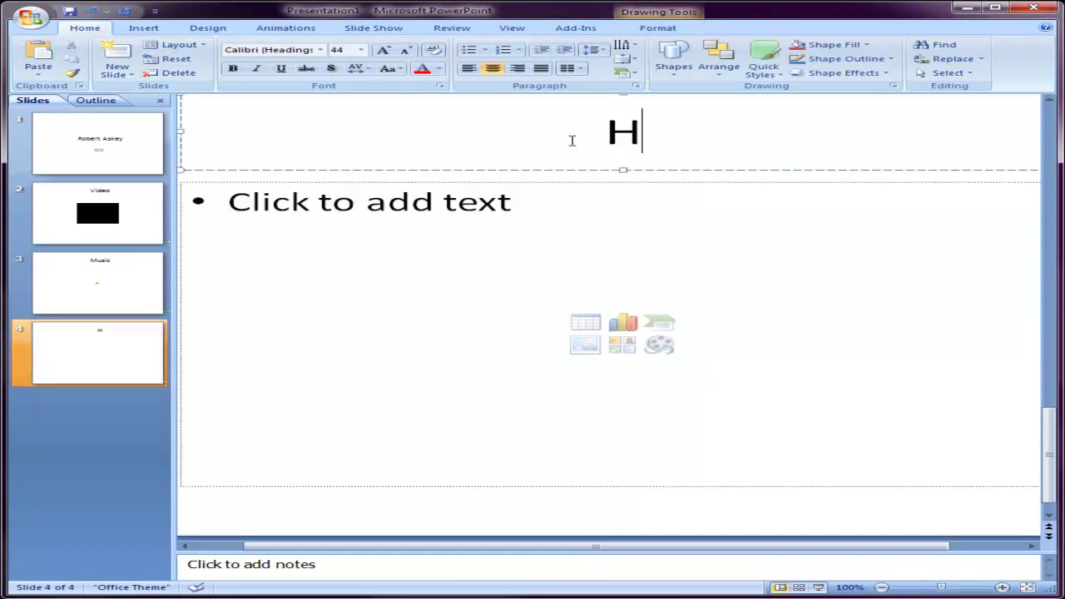
{"action": "type", "text": "yperlink"}
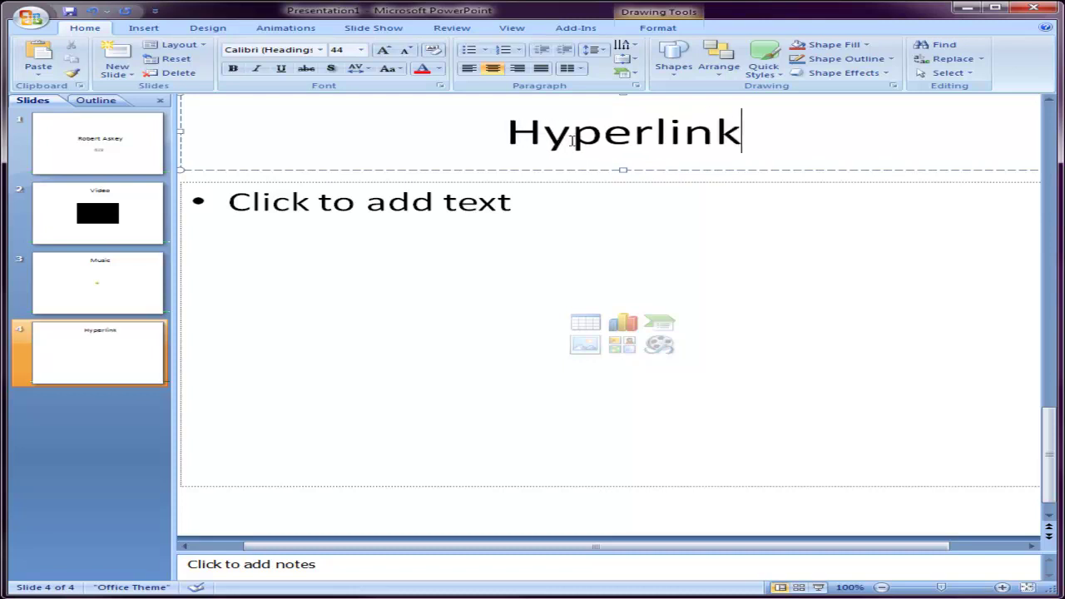
{"action": "left_click", "coordinate": [575, 211]}
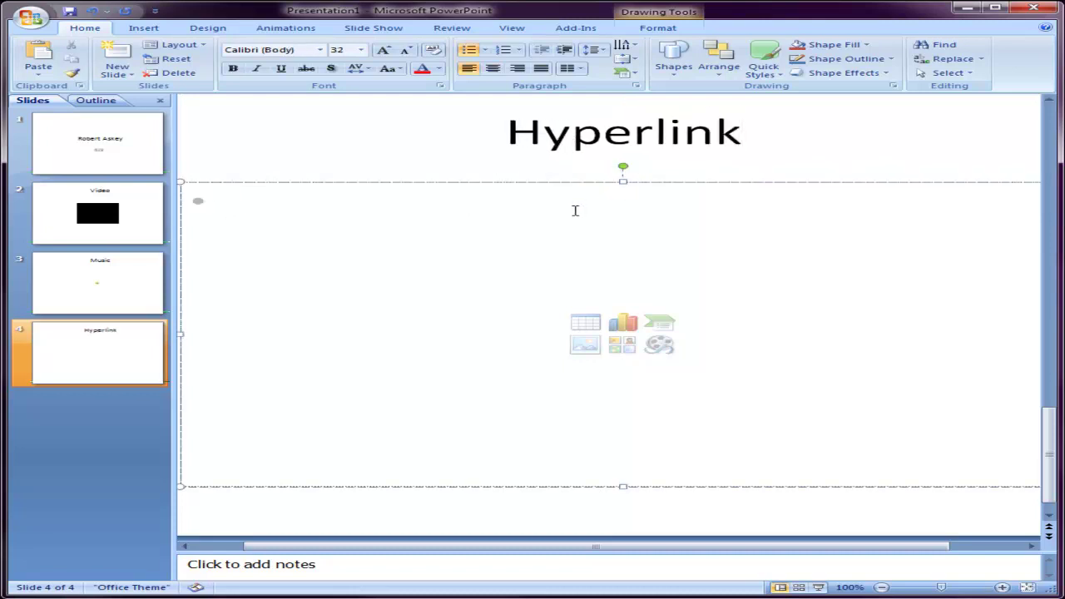
{"action": "key", "text": "BackSpace"}
{"action": "type", "text": "CNN"}
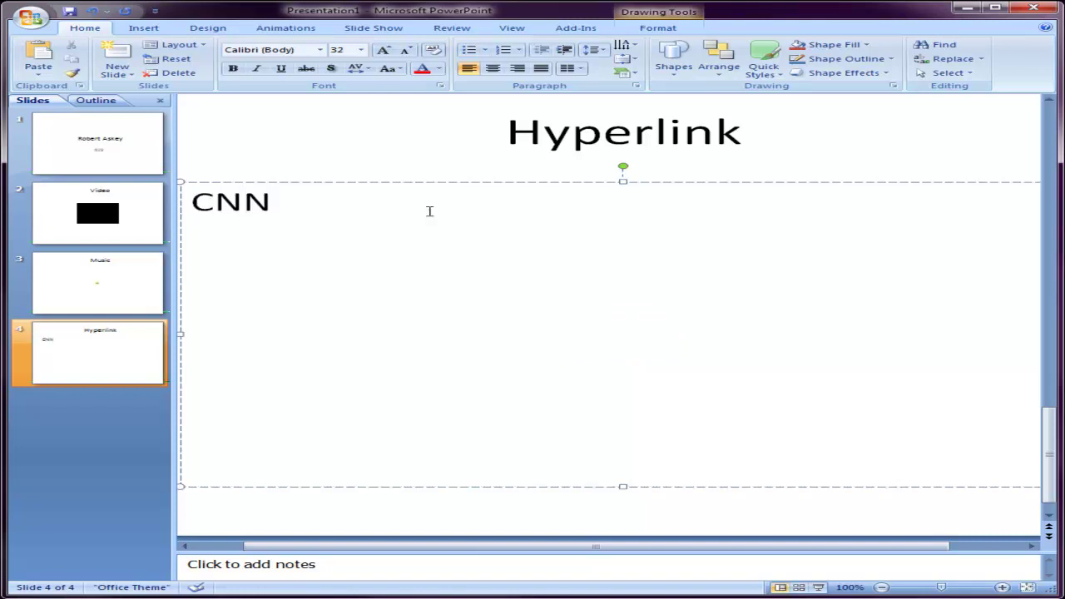
{"action": "left_click_drag", "start_coordinate": [274, 208], "coordinate": [203, 208]}
{"action": "left_click", "coordinate": [303, 243]}
{"action": "left_click_drag", "start_coordinate": [272, 207], "coordinate": [203, 206]}
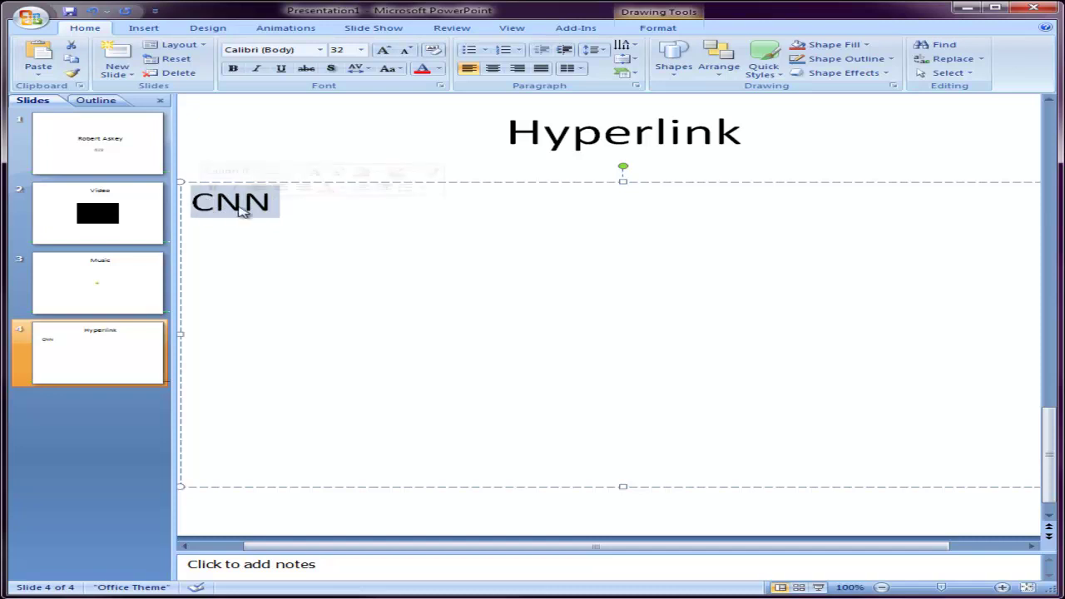
{"action": "right_click", "coordinate": [241, 209]}
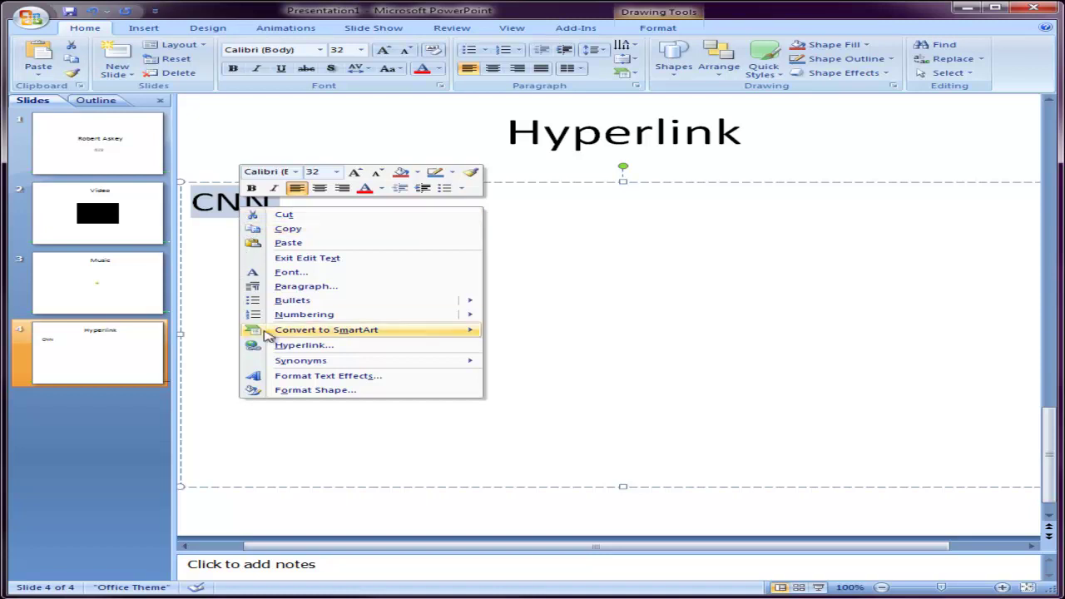
{"action": "left_click", "coordinate": [300, 346]}
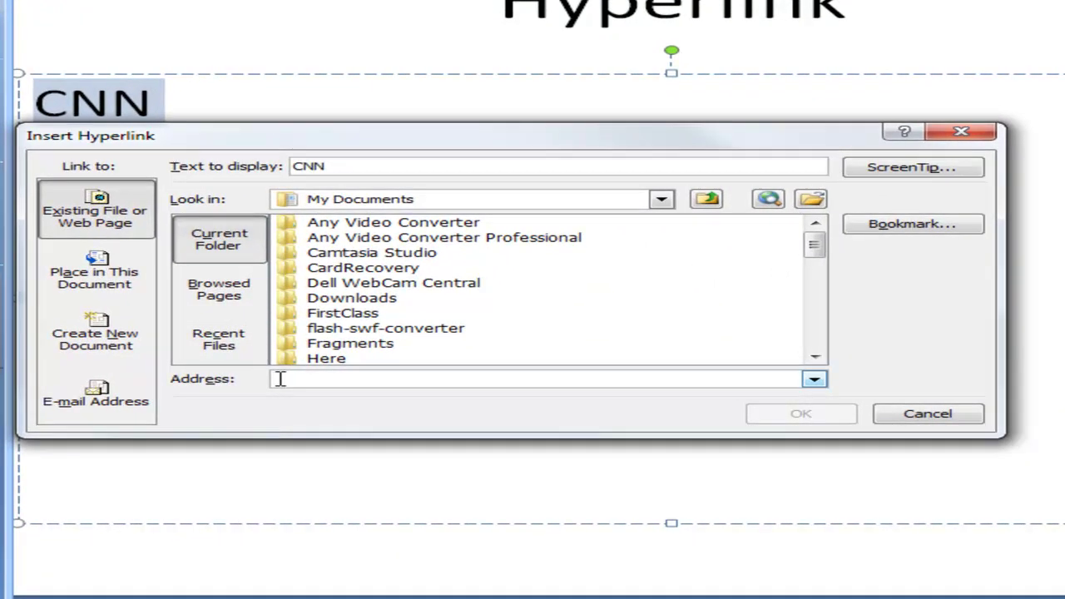
{"action": "type", "text": "http://www.techeducator.net/MY_CONTENT/Media.zip"}
{"action": "type", "text": "ttp"}
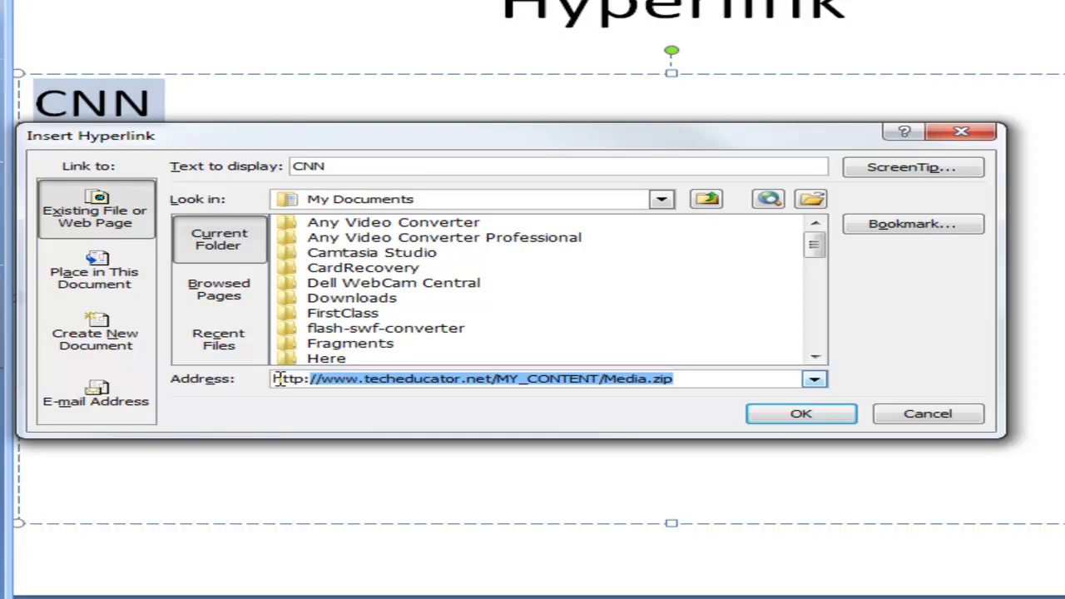
{"action": "type", "text": "://cnn"}
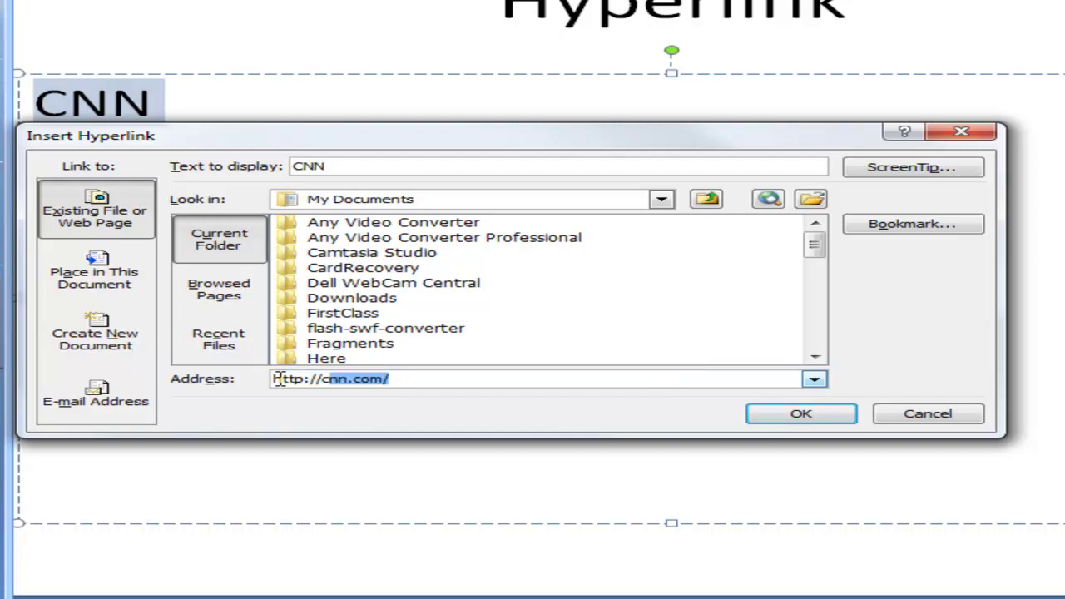
{"action": "type", "text": ".com"}
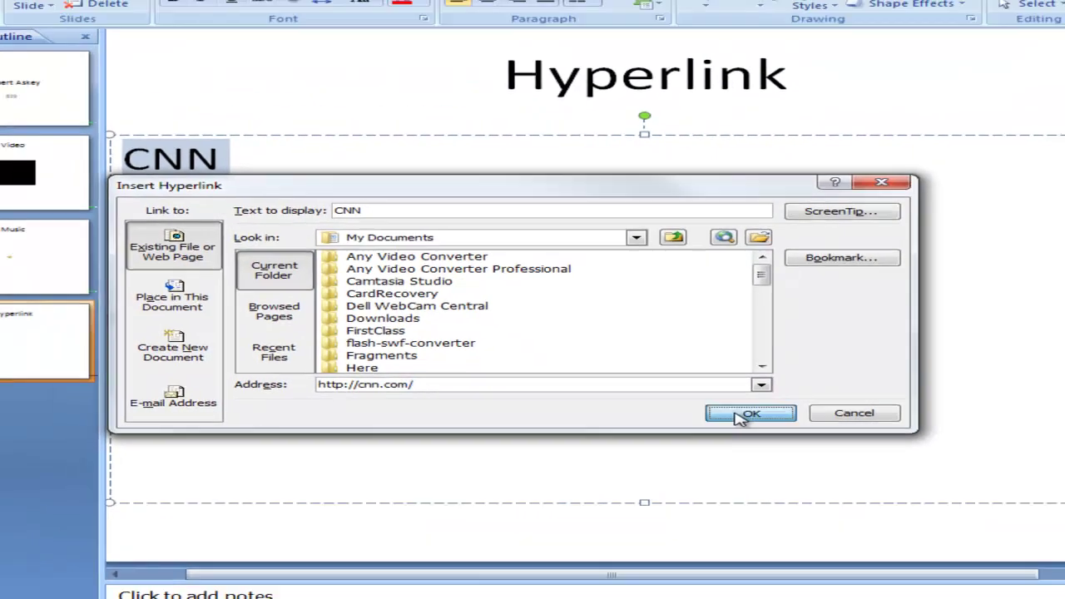
{"action": "left_click", "coordinate": [800, 414]}
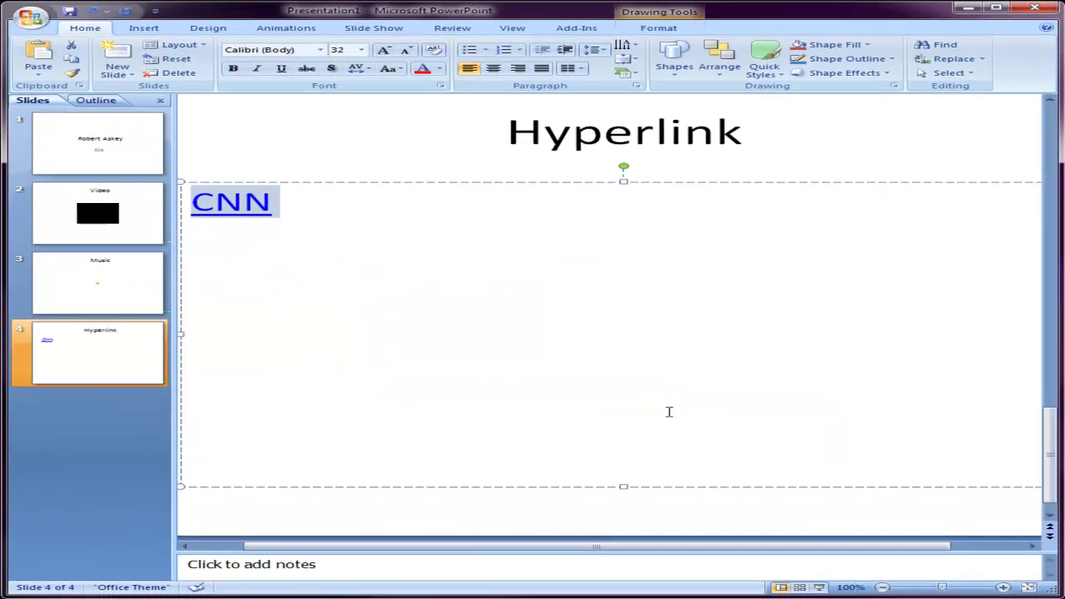
- Deselect the CNN link by clicking into the slide title
{"action": "left_click", "coordinate": [212, 115]}
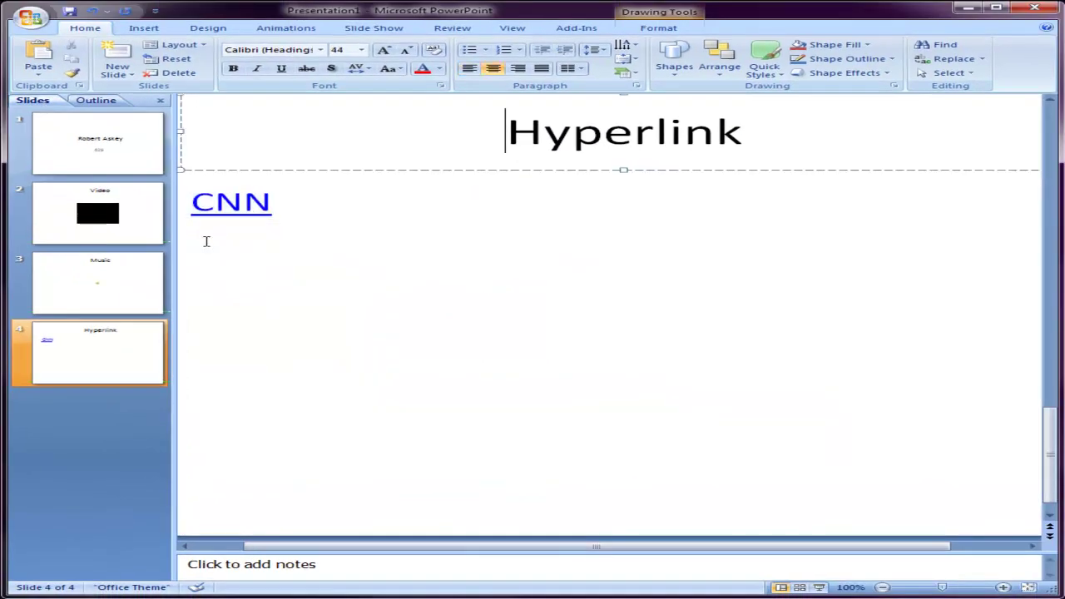
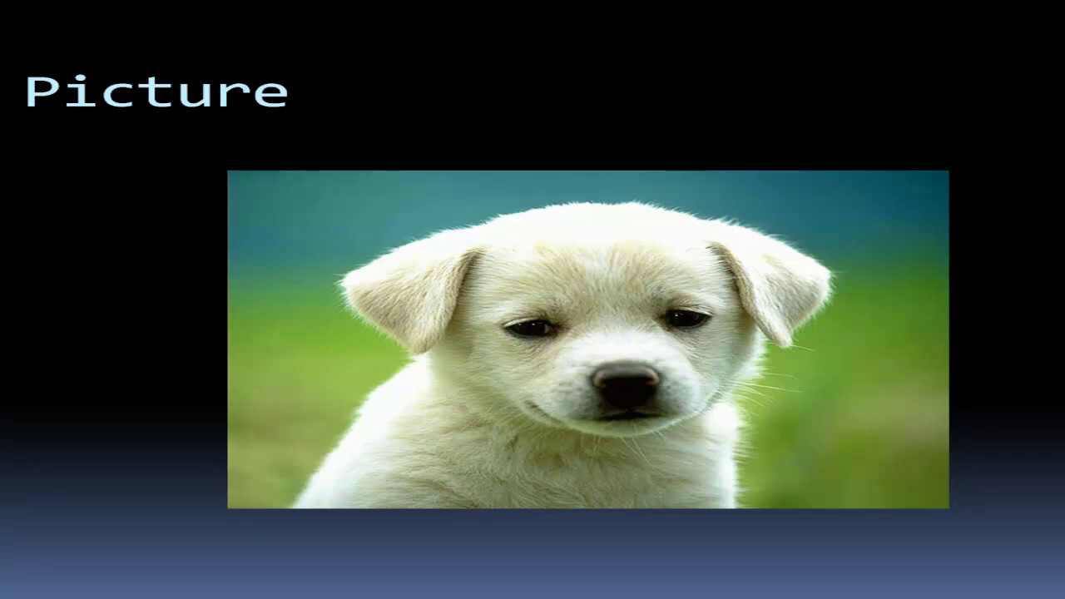
- In the slide show, move from the title slide to the Video slide and play the video
{"action": "key", "text": "Right"}
{"action": "key", "text": "Left"}
{"action": "key", "text": "Left"}
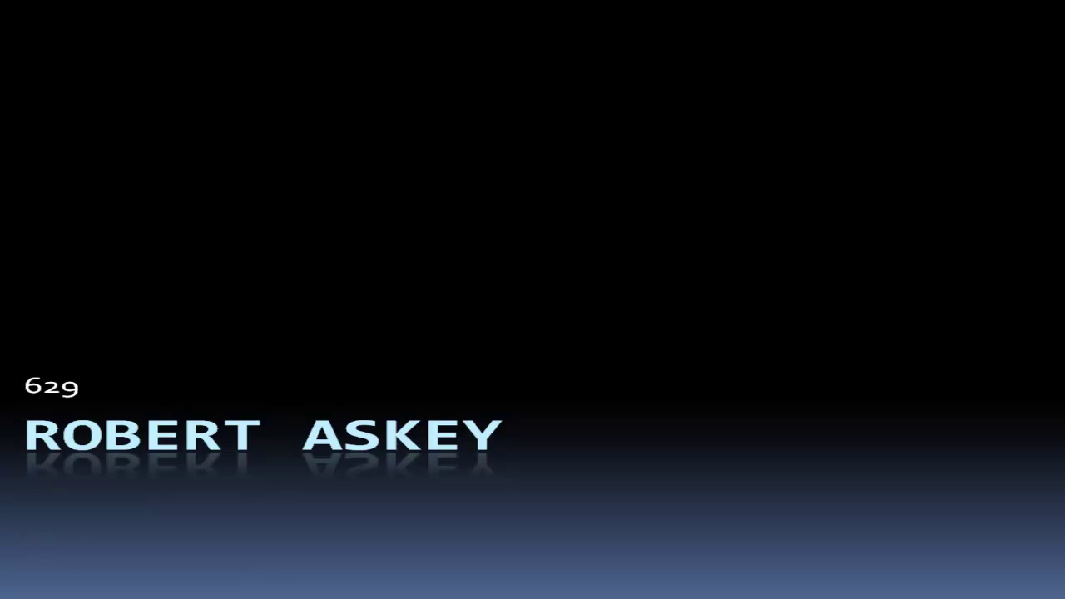
{"action": "key", "text": "Right"}
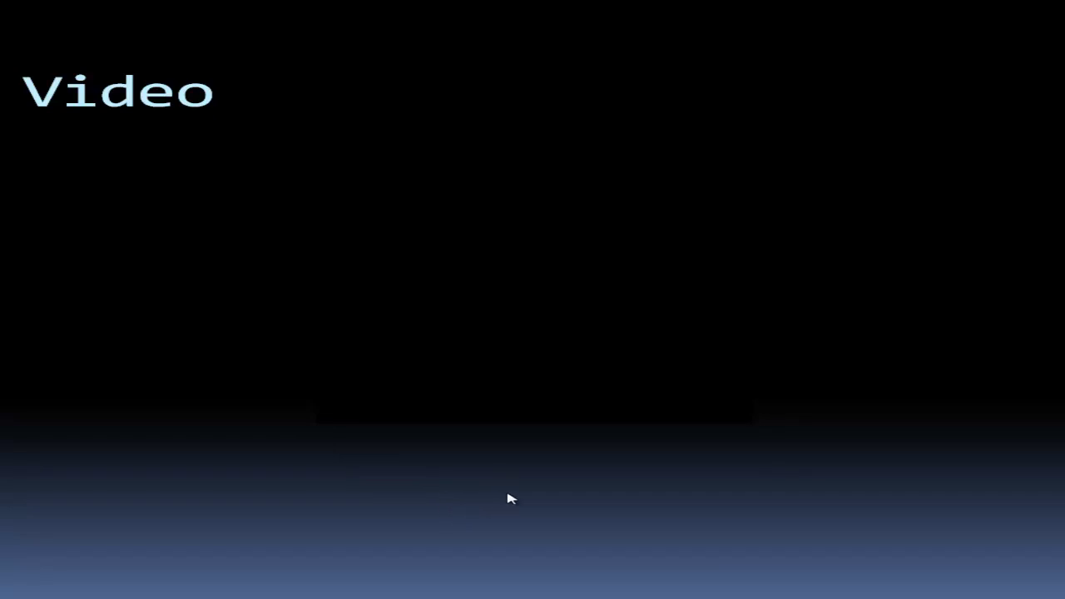
{"action": "left_click", "coordinate": [538, 378]}
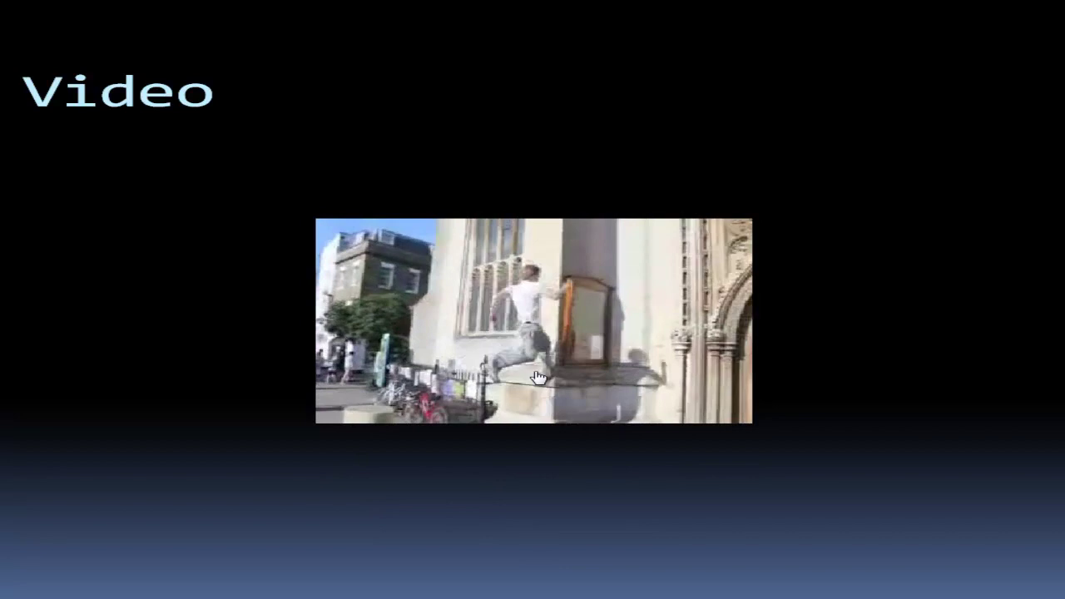
- Advance through the Music and Hyperlink slides, follow the CNN link, then end the show
{"action": "key", "text": "Right"}
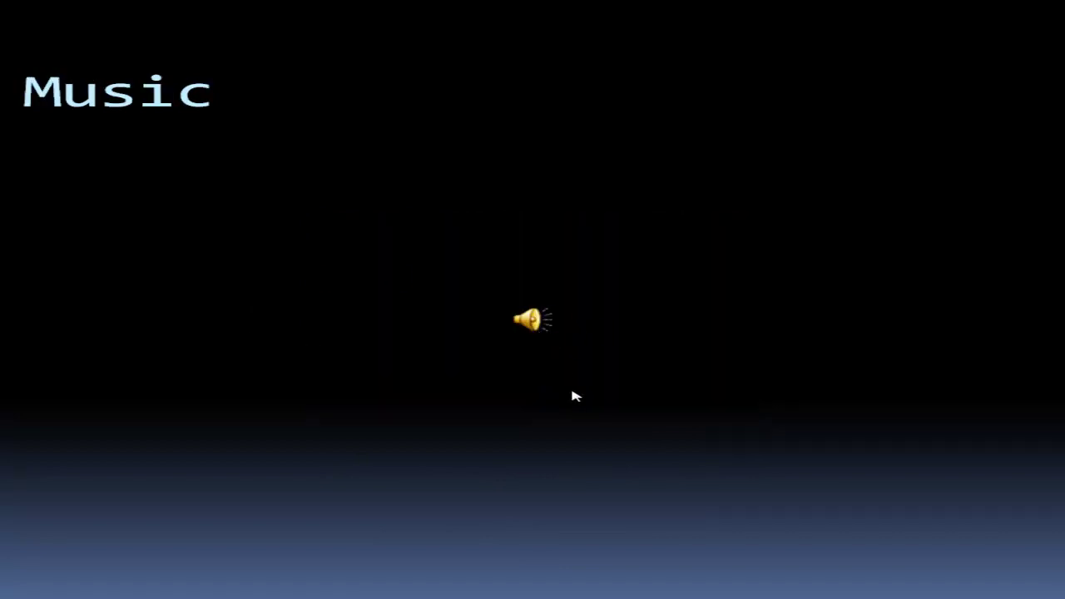
{"action": "left_click", "coordinate": [502, 336]}
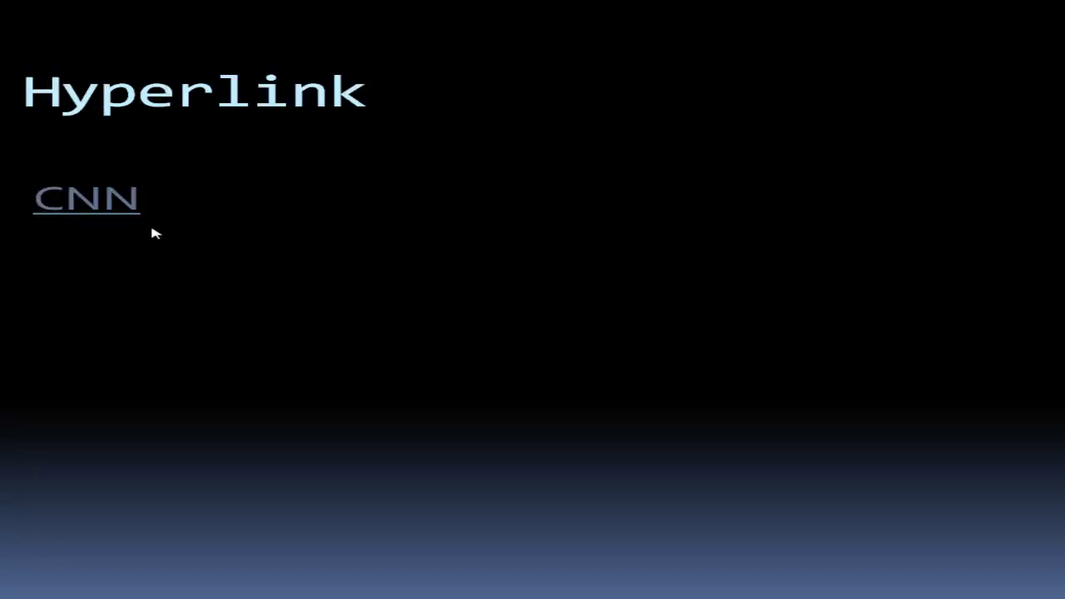
{"action": "left_click", "coordinate": [131, 210]}
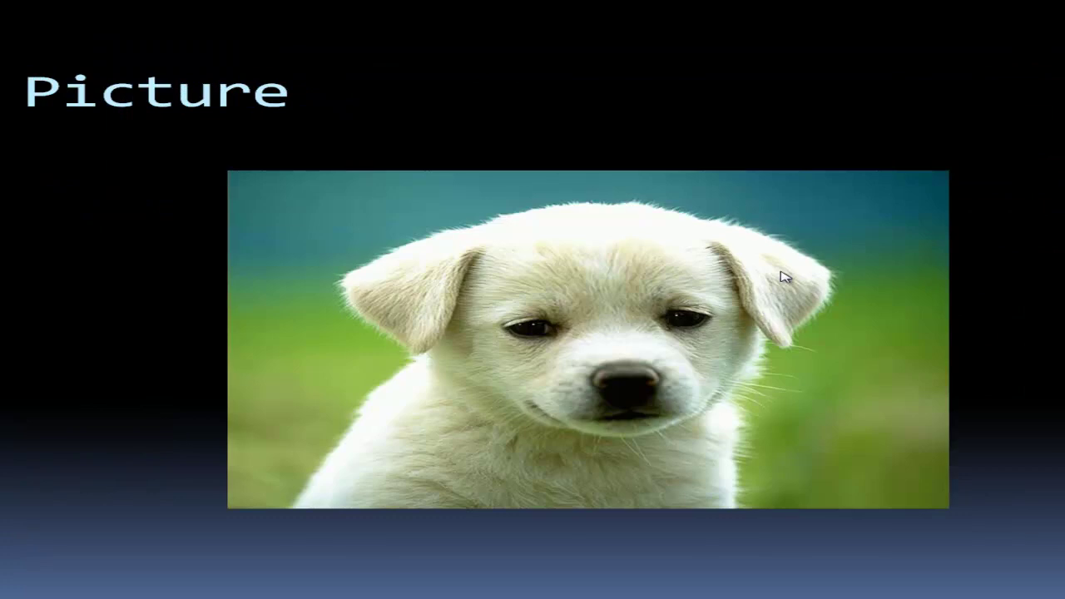
{"action": "left_click", "coordinate": [634, 365]}
{"action": "left_click", "coordinate": [638, 369]}
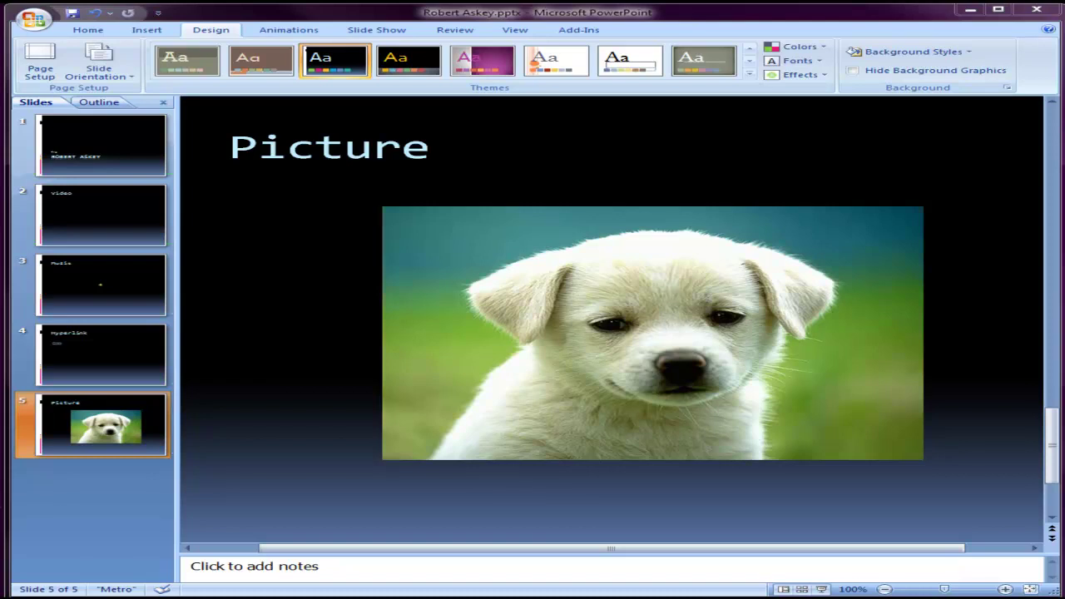
- Save the presentation and start Publish > Package for CD
{"action": "left_click", "coordinate": [76, 15]}
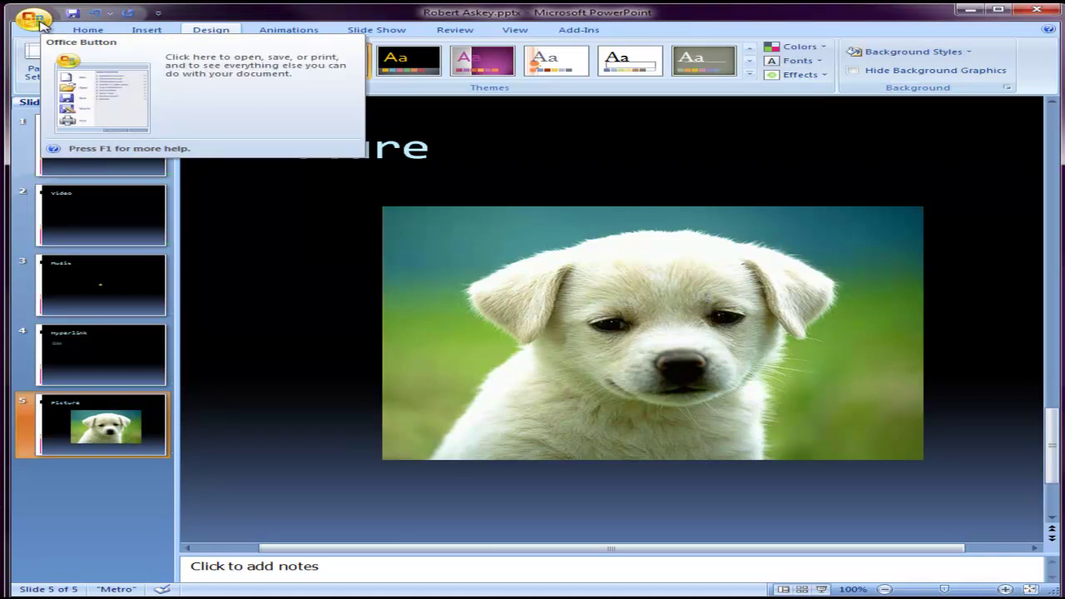
{"action": "left_click", "coordinate": [35, 18]}
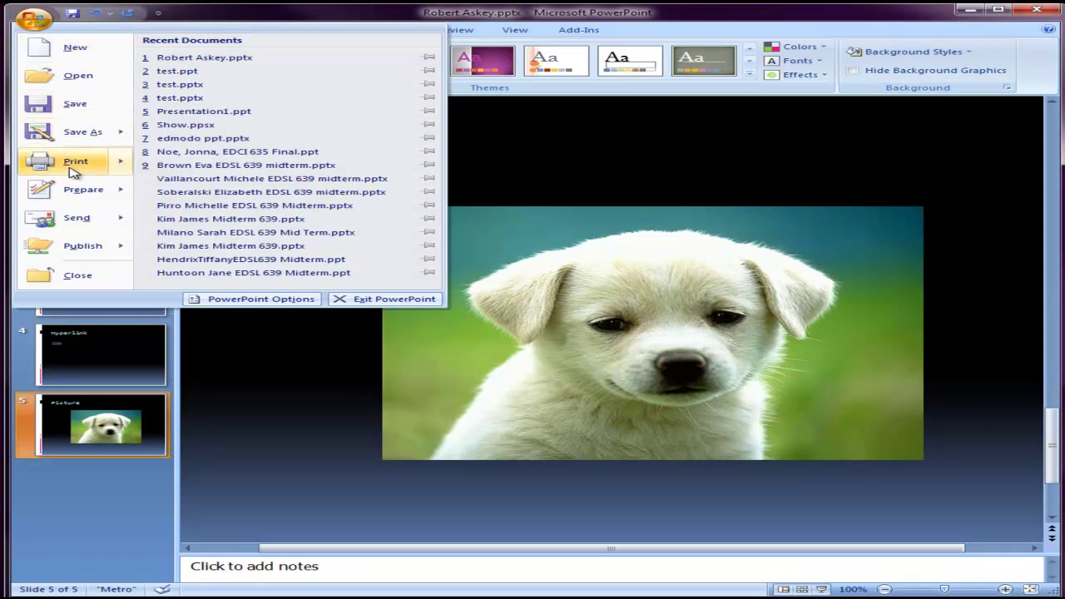
{"action": "mouse_move", "coordinate": [66, 226]}
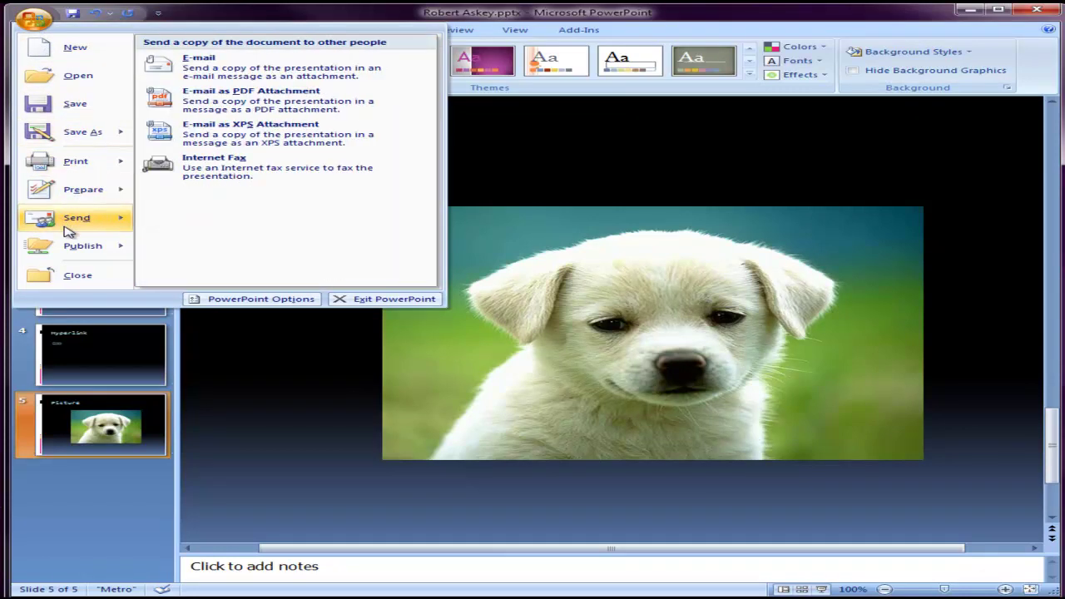
{"action": "mouse_move", "coordinate": [66, 250]}
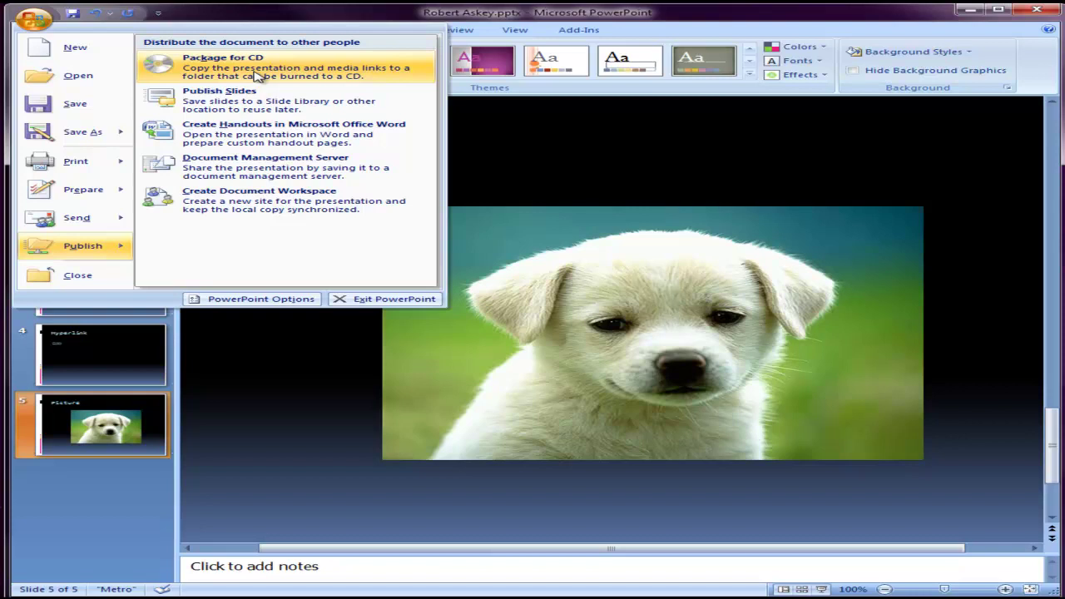
{"action": "left_click", "coordinate": [258, 75]}
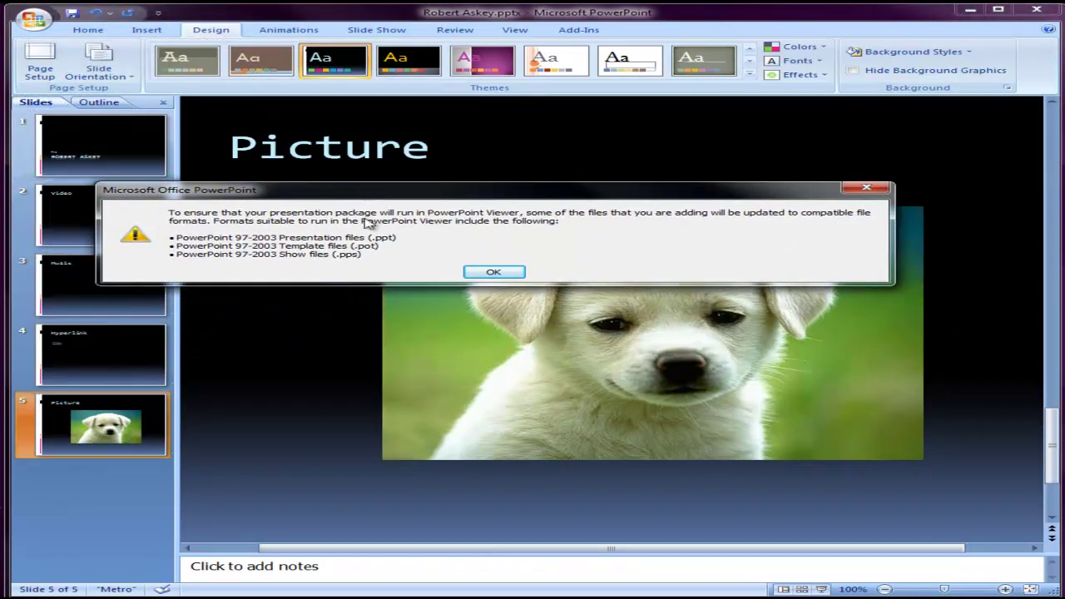
{"action": "left_click", "coordinate": [494, 275]}
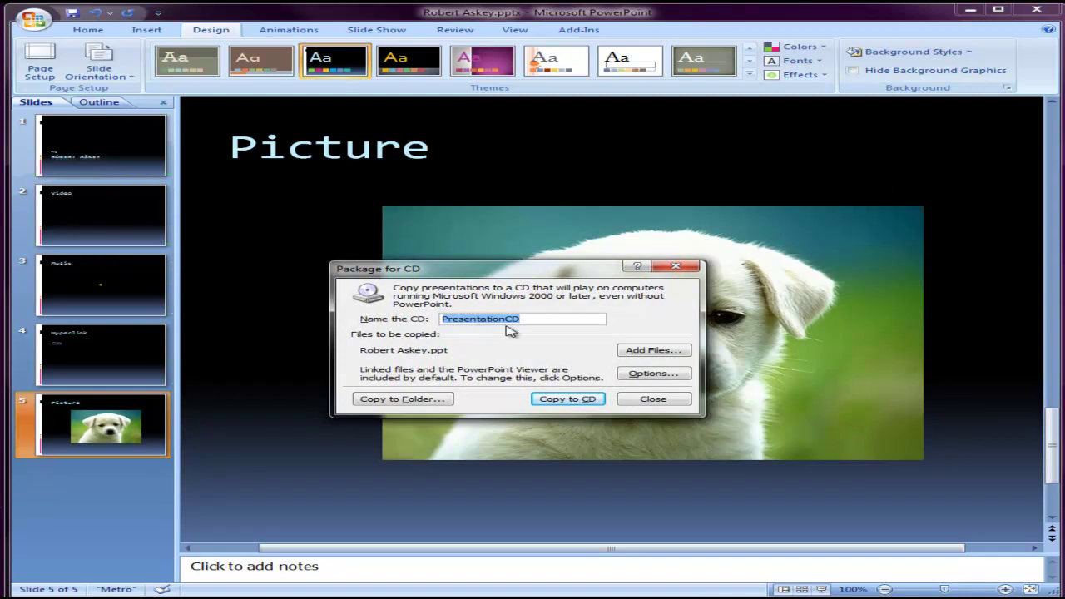
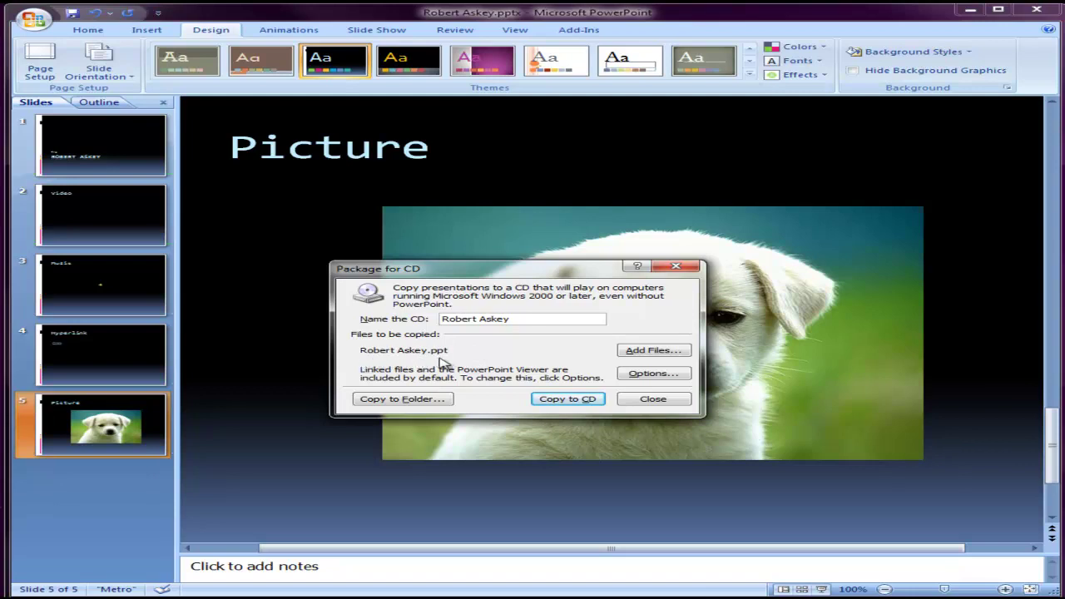
- Copy the package, including linked files, to a folder on the Desktop and close the dialog
{"action": "left_click", "coordinate": [423, 402]}
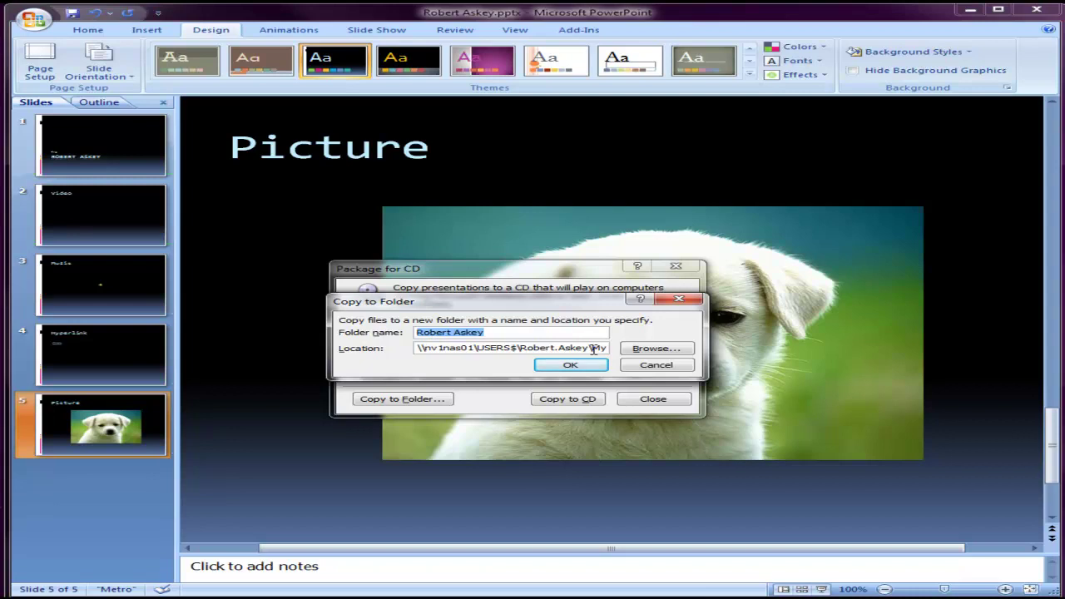
{"action": "left_click", "coordinate": [639, 351]}
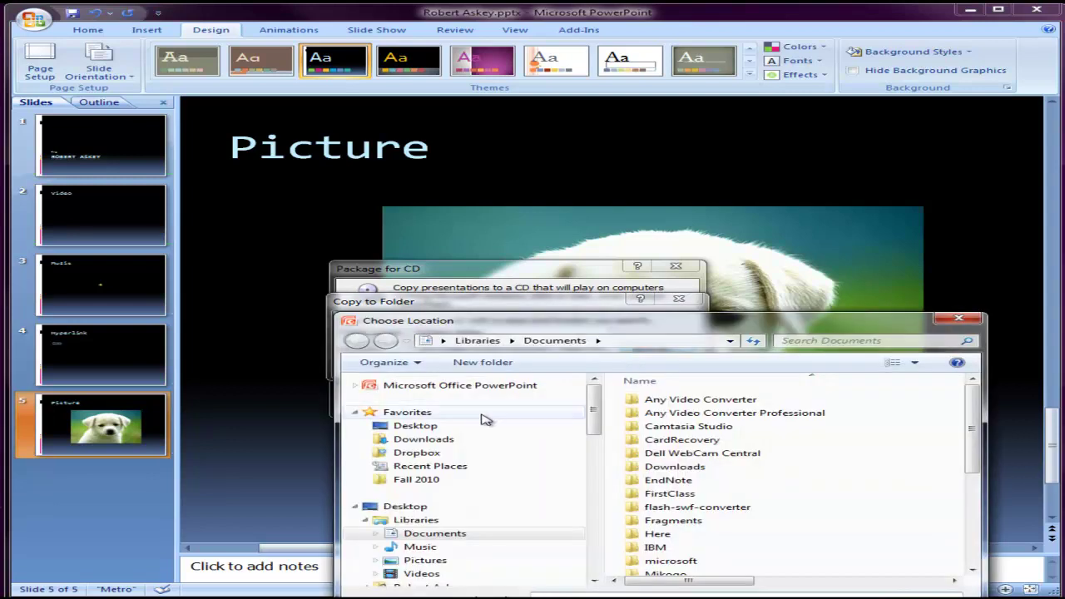
{"action": "left_click", "coordinate": [416, 444]}
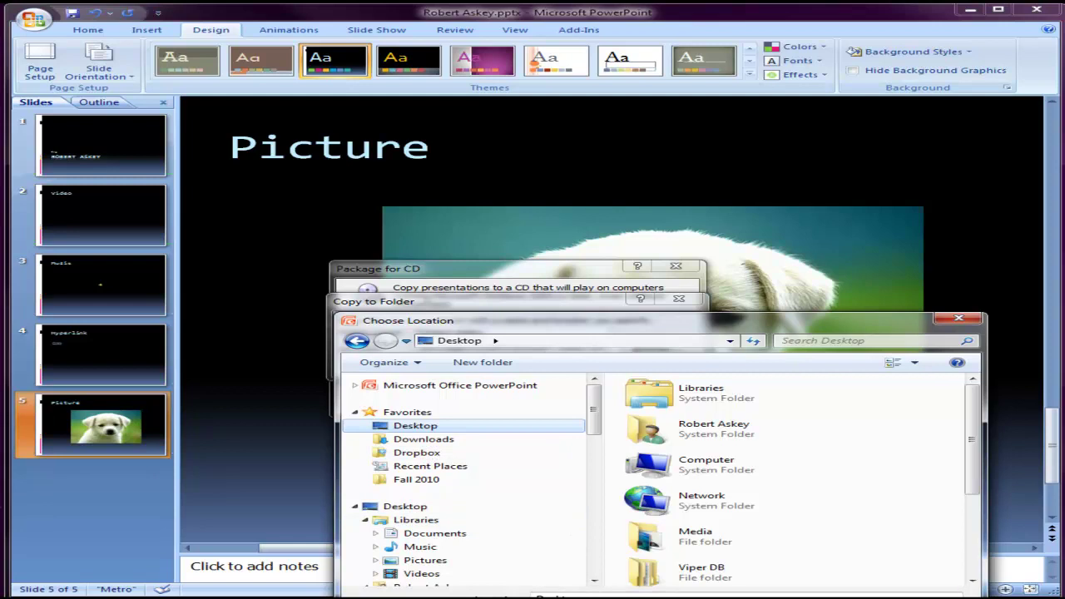
{"action": "key", "text": "Return"}
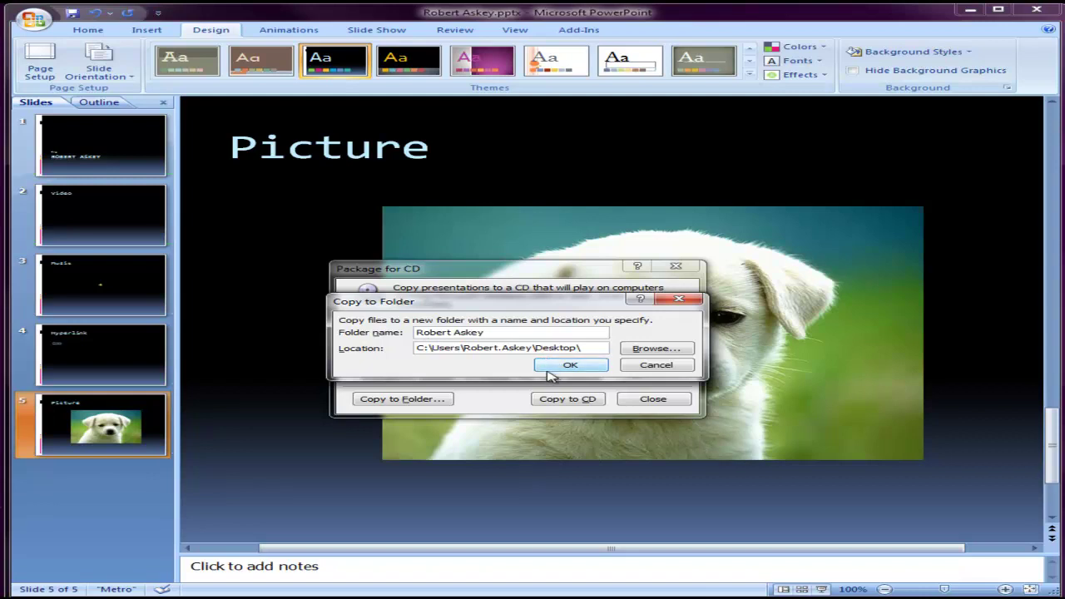
{"action": "left_click", "coordinate": [571, 366]}
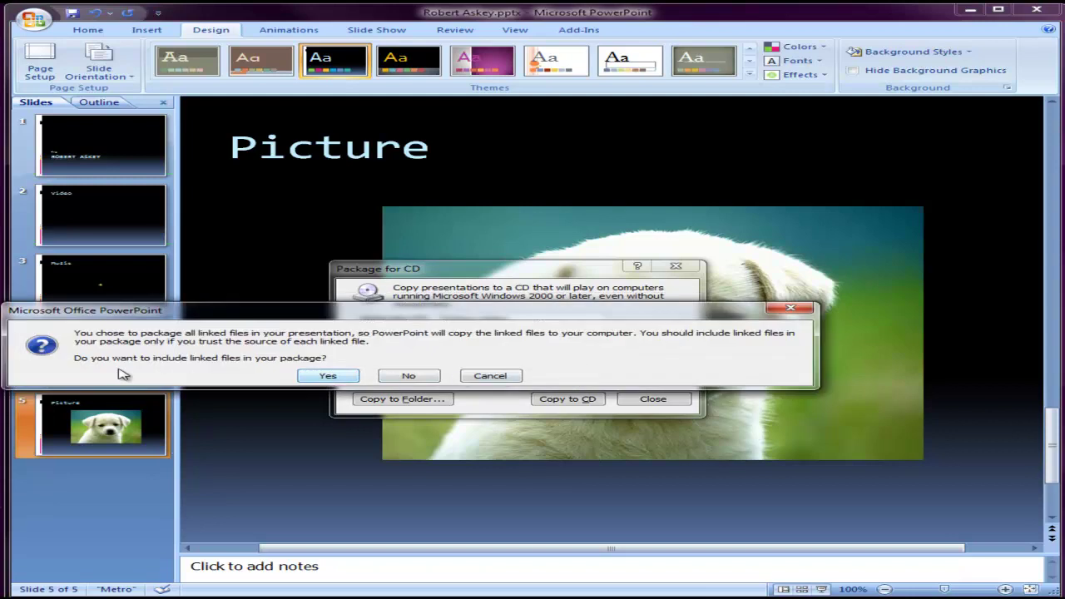
{"action": "left_click", "coordinate": [327, 376]}
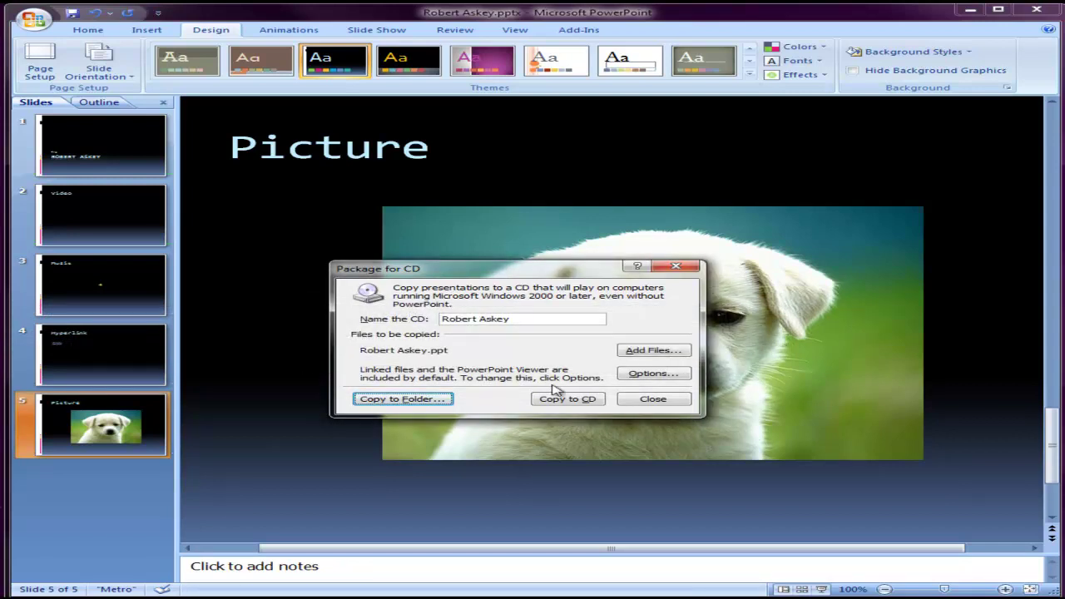
{"action": "left_click", "coordinate": [653, 399]}
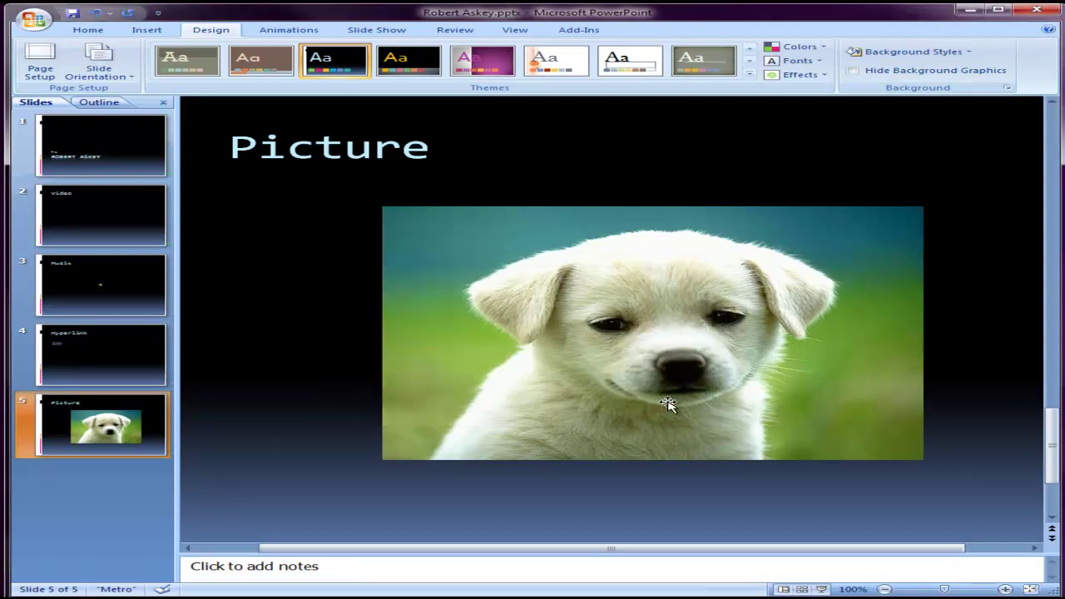
{"action": "left_click", "coordinate": [963, 17]}
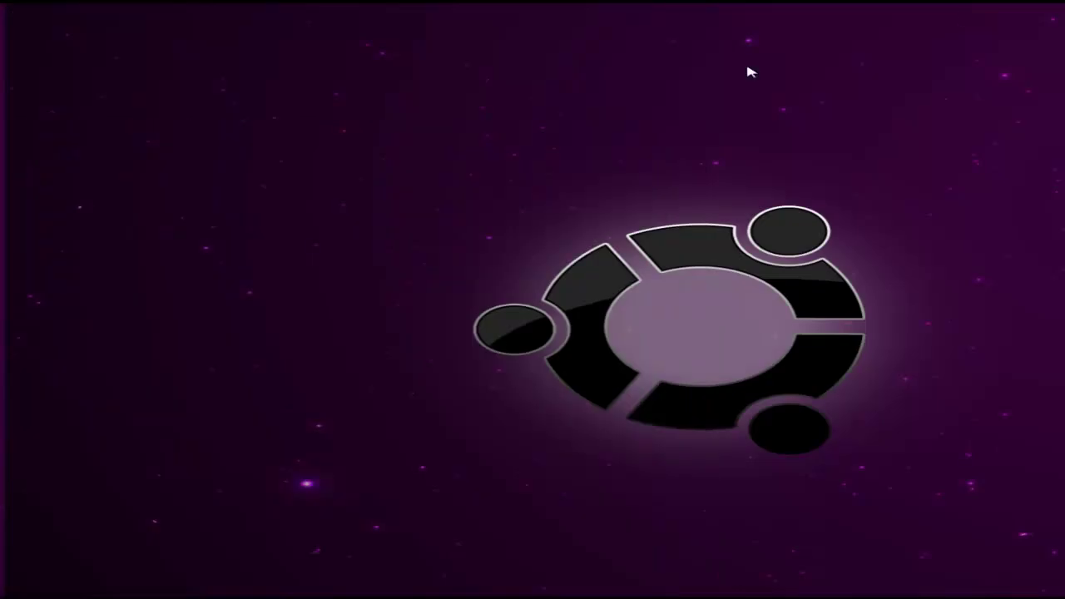
{"action": "left_click_drag", "start_coordinate": [2, 376], "coordinate": [124, 295]}
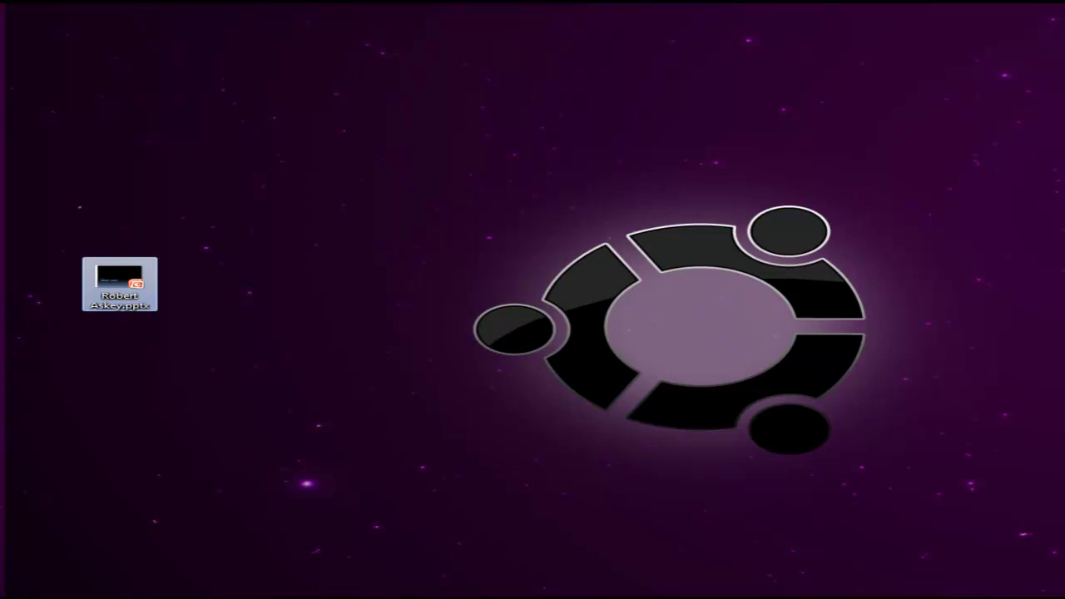
{"action": "left_click_drag", "start_coordinate": [2, 333], "coordinate": [280, 275]}
{"action": "mouse_move", "coordinate": [271, 279]}
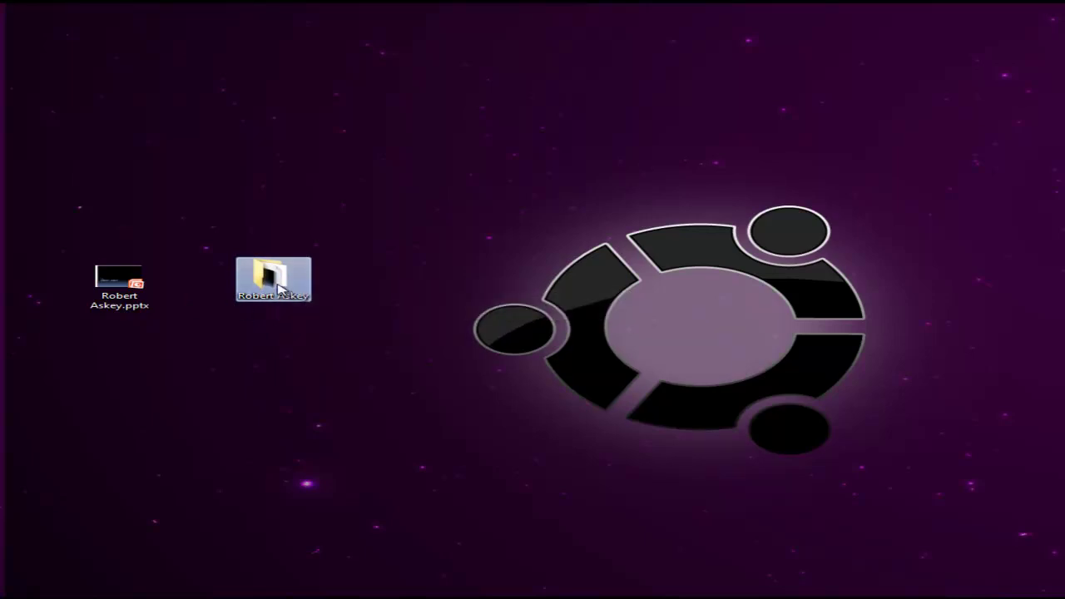
{"action": "double_click", "coordinate": [279, 288]}
{"action": "left_click_drag", "start_coordinate": [278, 204], "coordinate": [445, 118]}
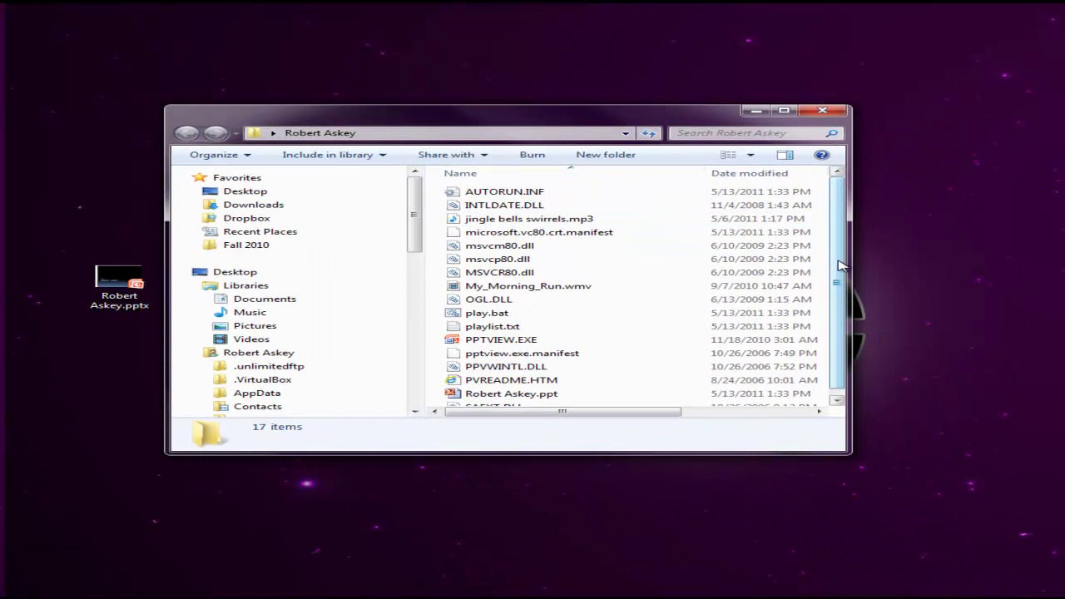
{"action": "left_click_drag", "start_coordinate": [837, 266], "coordinate": [841, 288]}
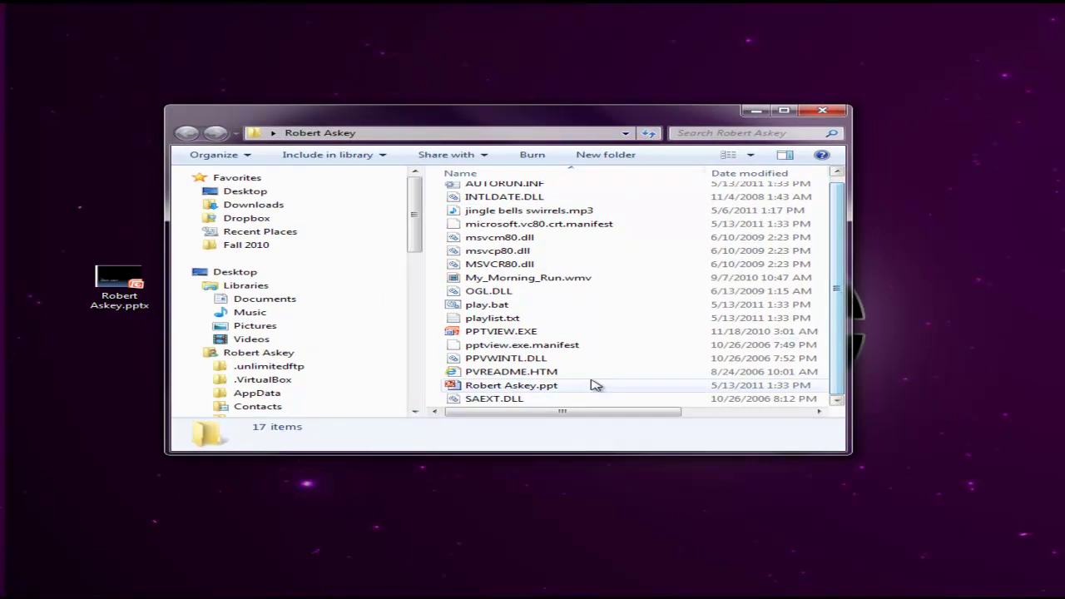
{"action": "mouse_move", "coordinate": [495, 395]}
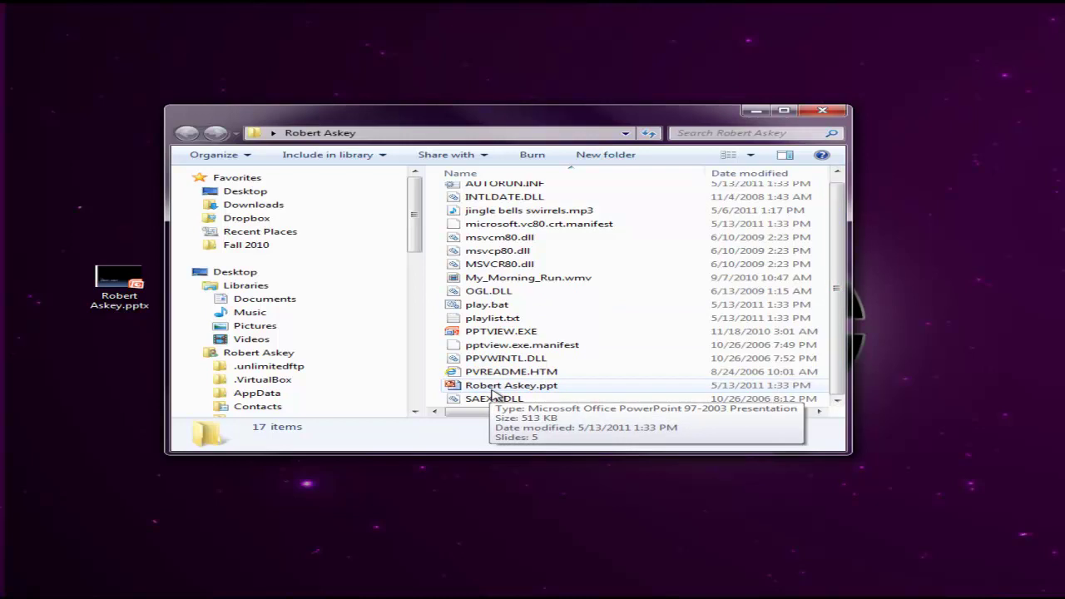
{"action": "left_click", "coordinate": [822, 111]}
{"action": "left_click", "coordinate": [143, 291]}
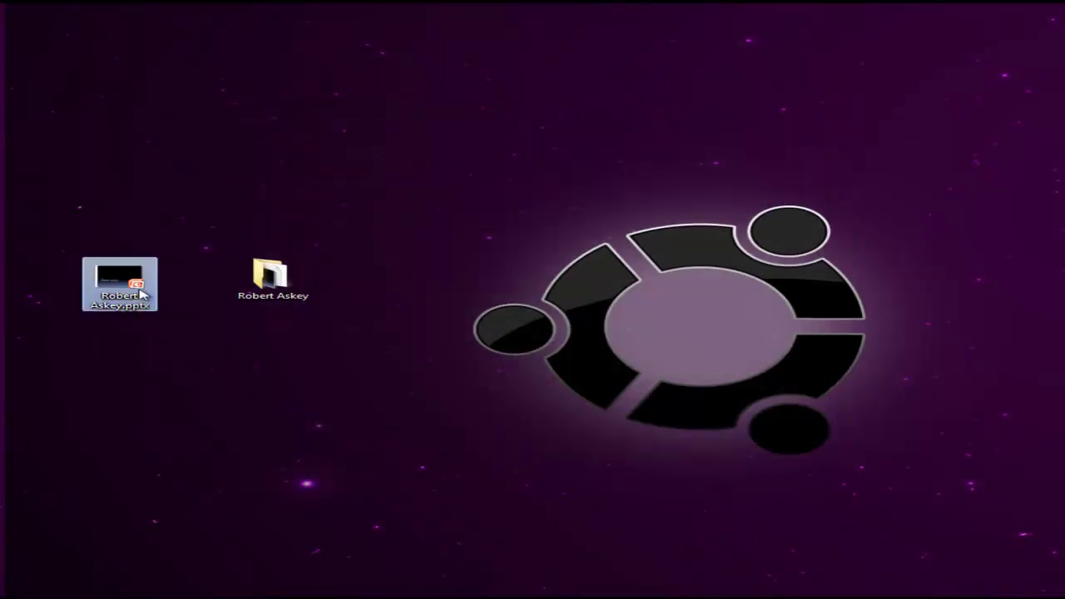
{"action": "double_click", "coordinate": [130, 289]}
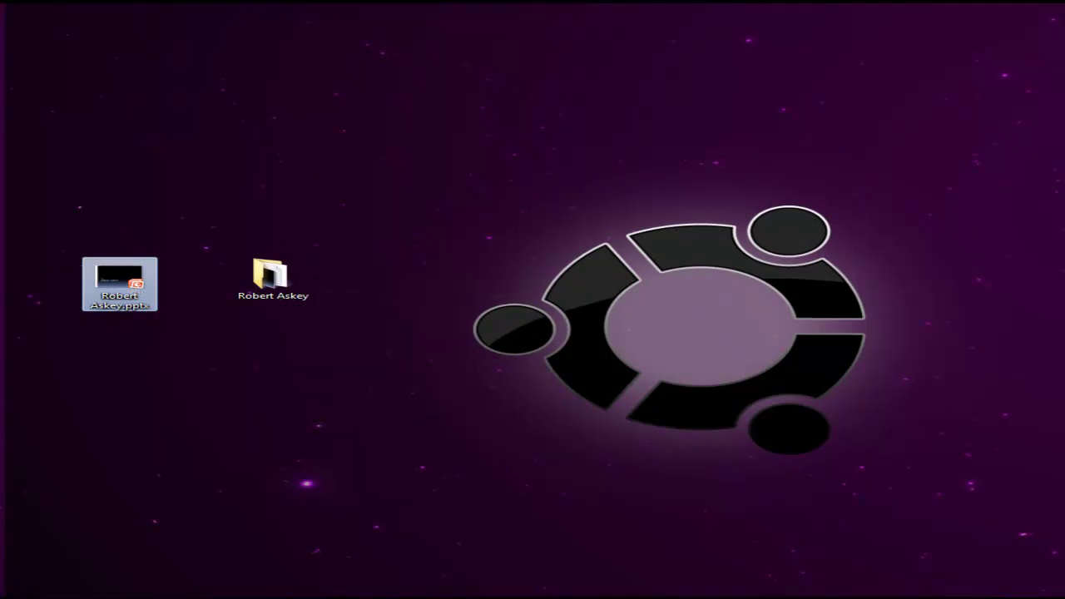
{"action": "key", "text": "Delete"}
{"action": "double_click", "coordinate": [270, 293]}
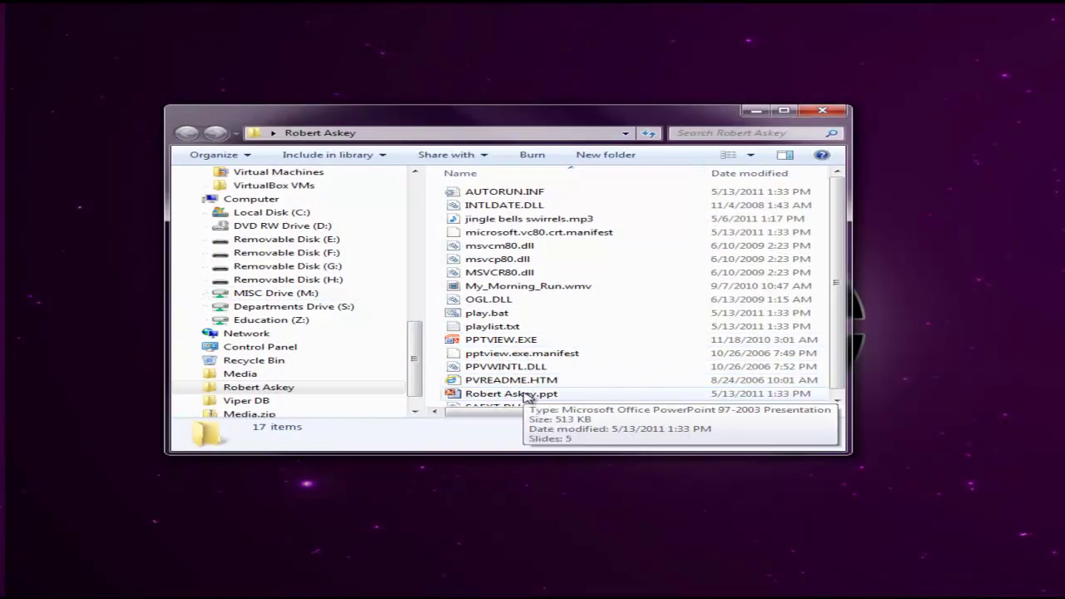
{"action": "left_click", "coordinate": [822, 110]}
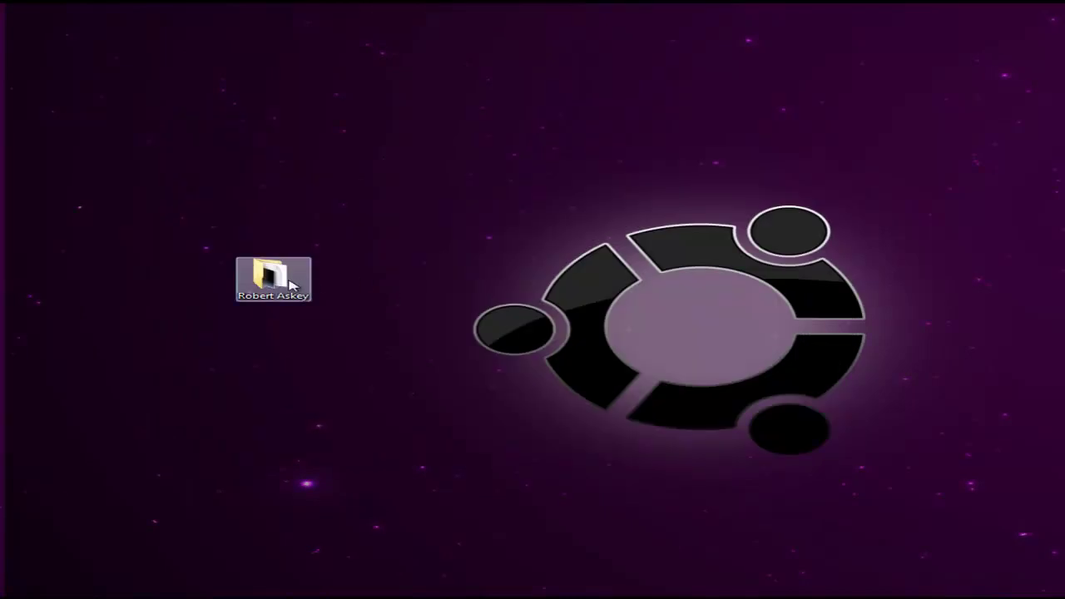
{"action": "right_click", "coordinate": [268, 283]}
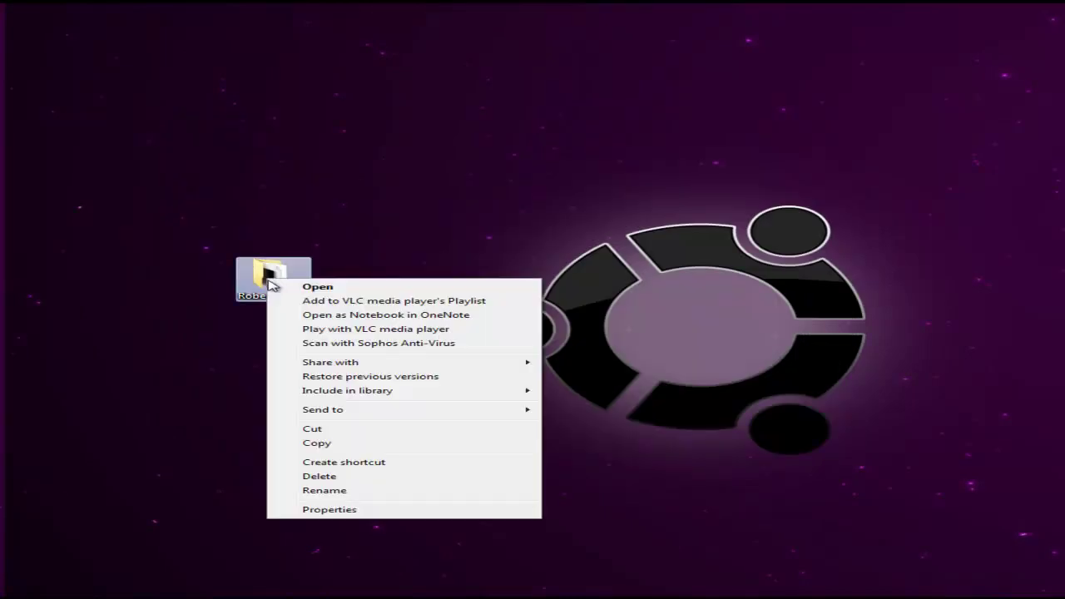
{"action": "left_click", "coordinate": [174, 241]}
{"action": "mouse_move", "coordinate": [276, 281]}
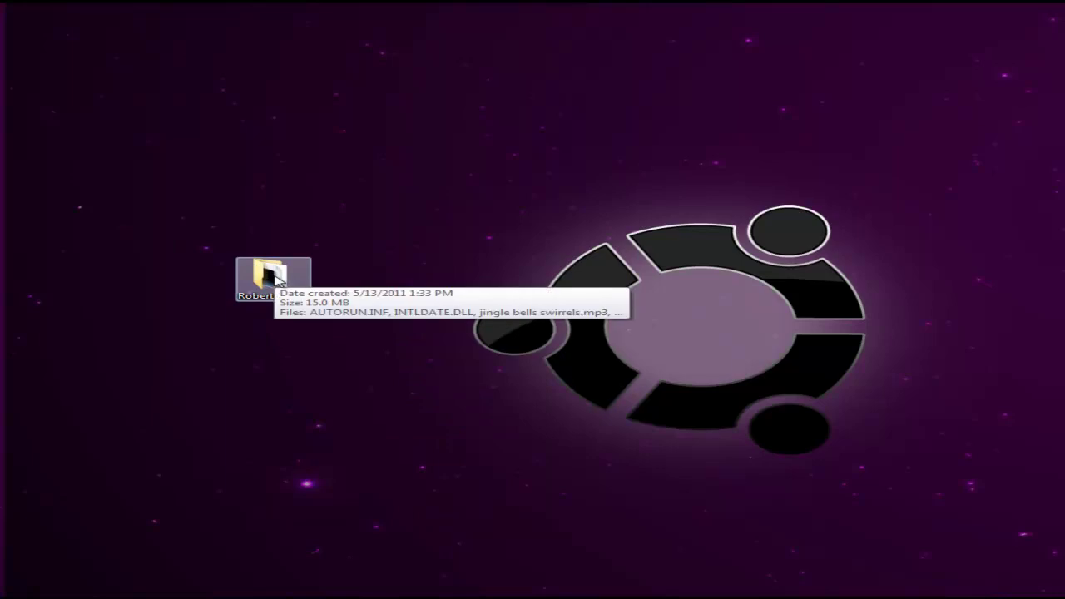
{"action": "double_click", "coordinate": [276, 281]}
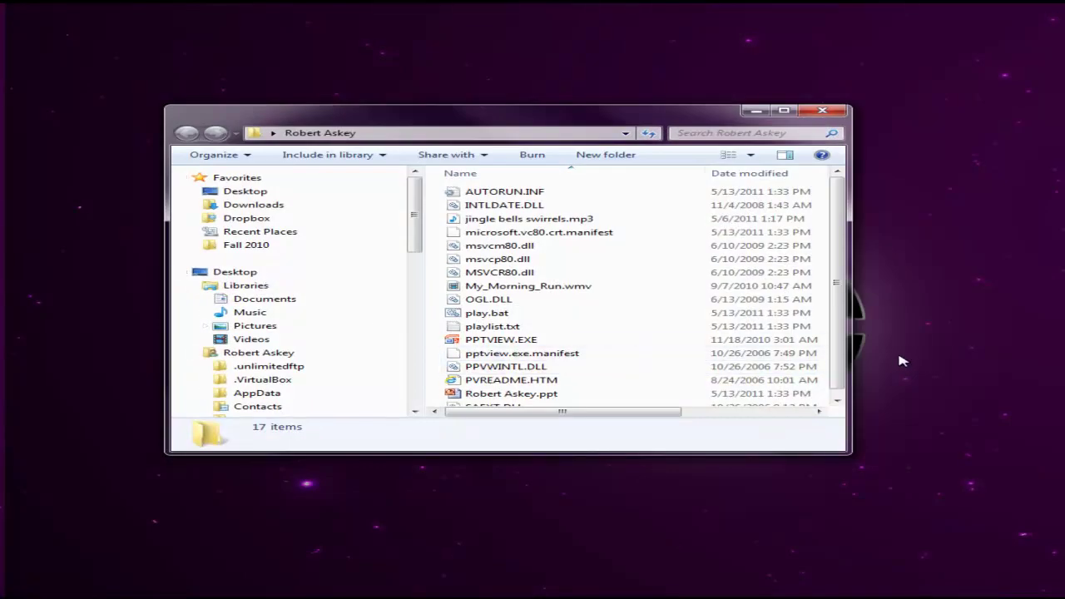
{"action": "scroll", "coordinate": [844, 359], "scroll_direction": "down", "scroll_amount": 1}
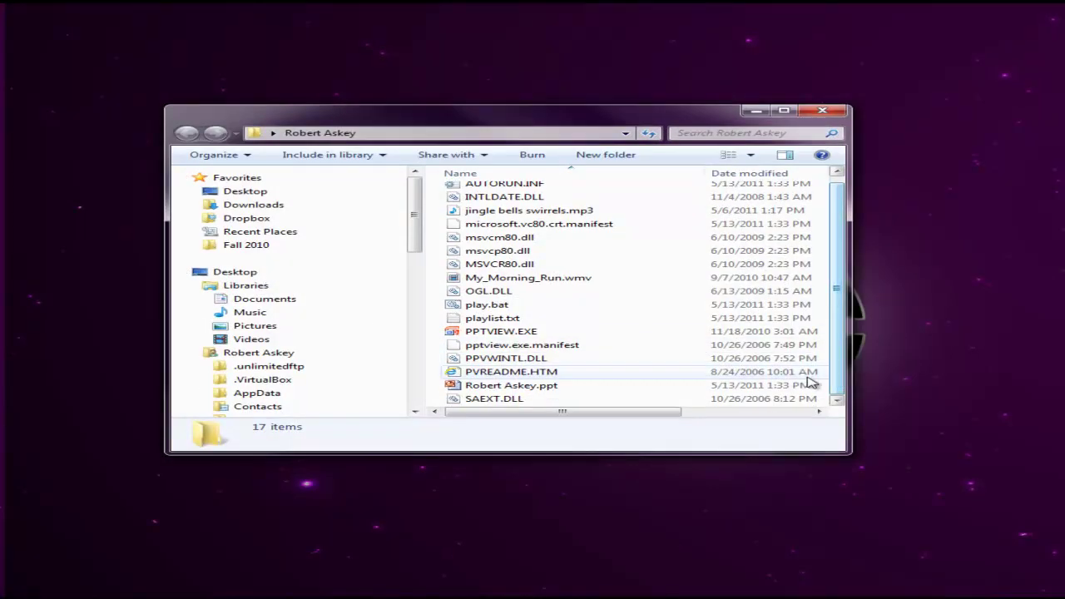
{"action": "left_click", "coordinate": [542, 392]}
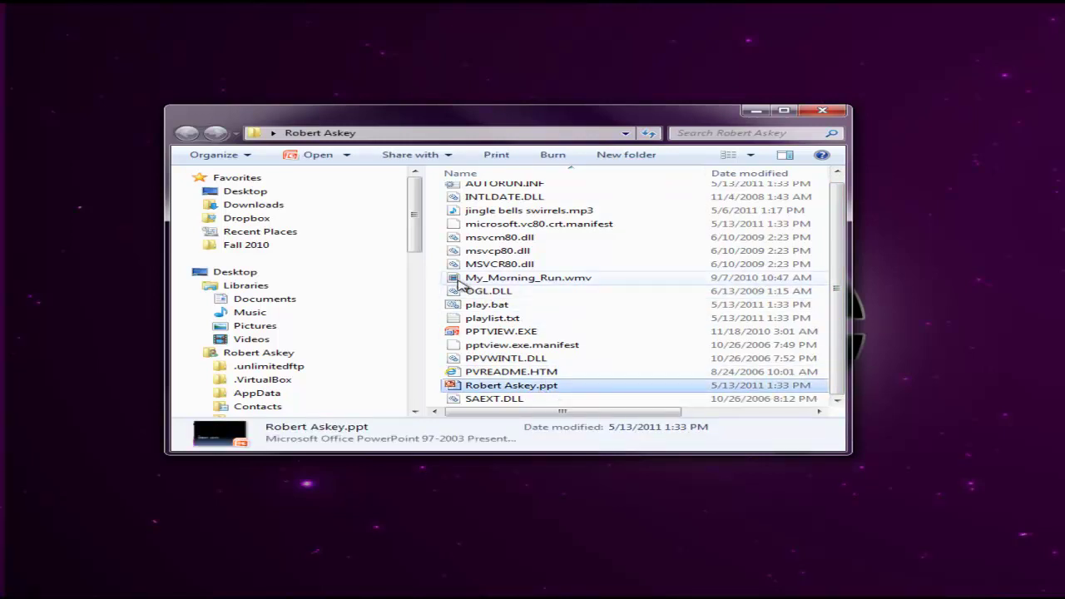
{"action": "mouse_move", "coordinate": [495, 283]}
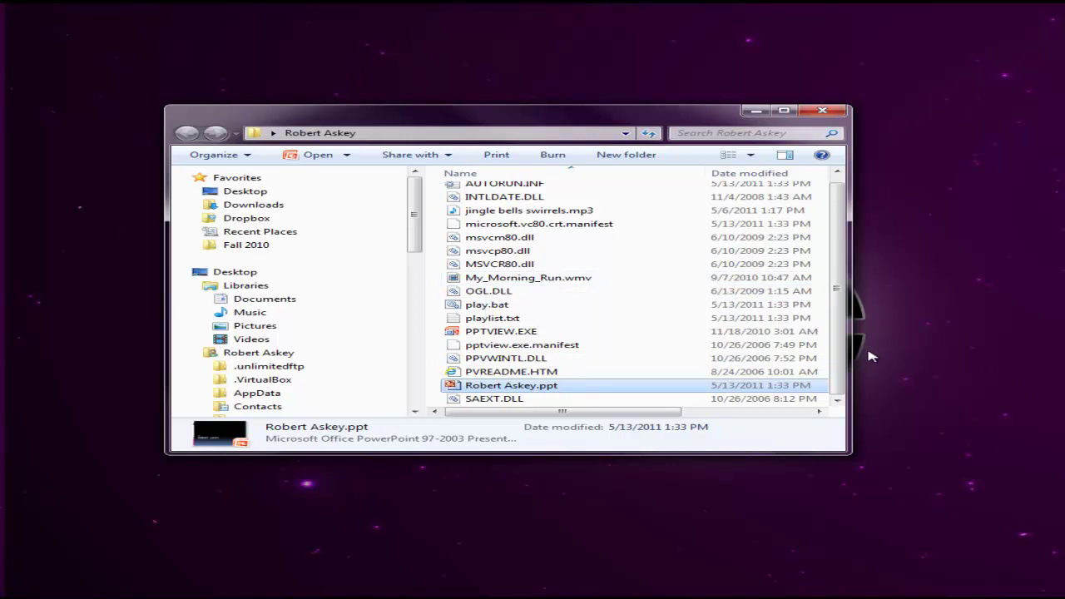
{"action": "scroll", "coordinate": [836, 366], "scroll_direction": "up", "scroll_amount": 1}
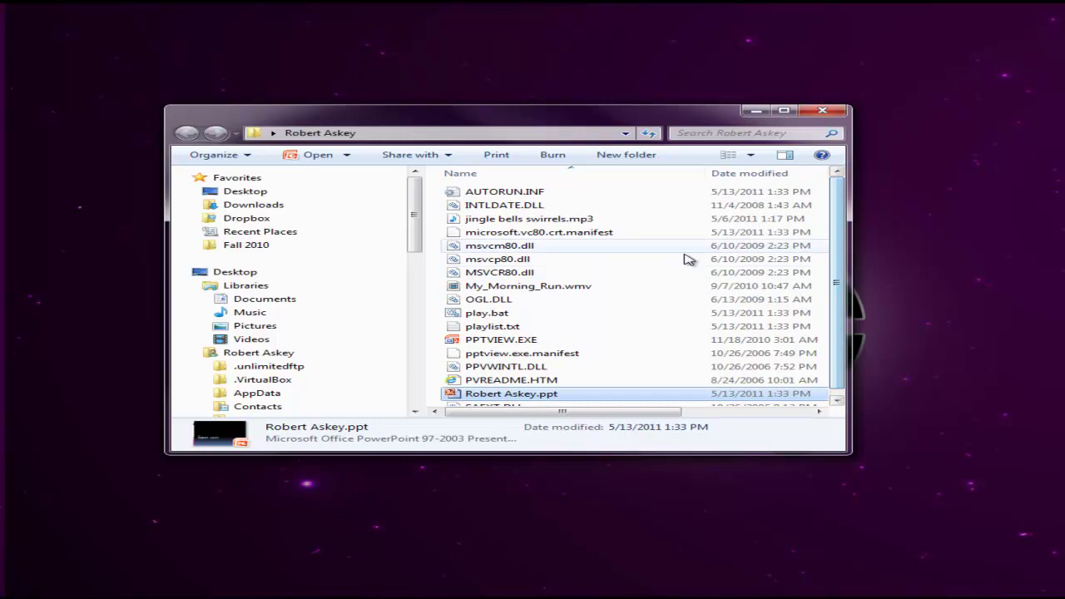
{"action": "left_click", "coordinate": [583, 220]}
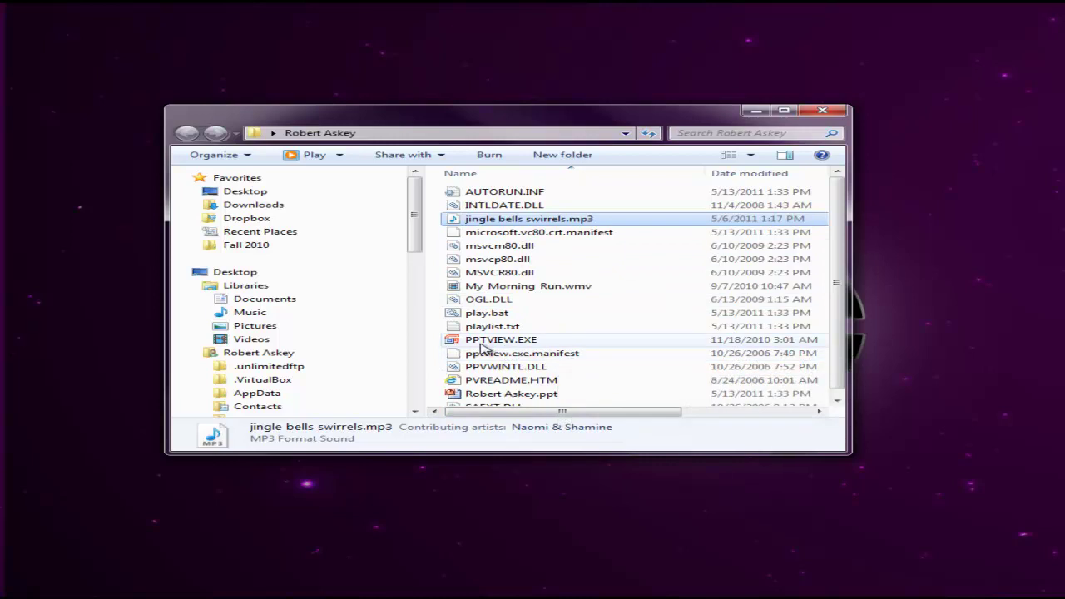
{"action": "mouse_move", "coordinate": [484, 347]}
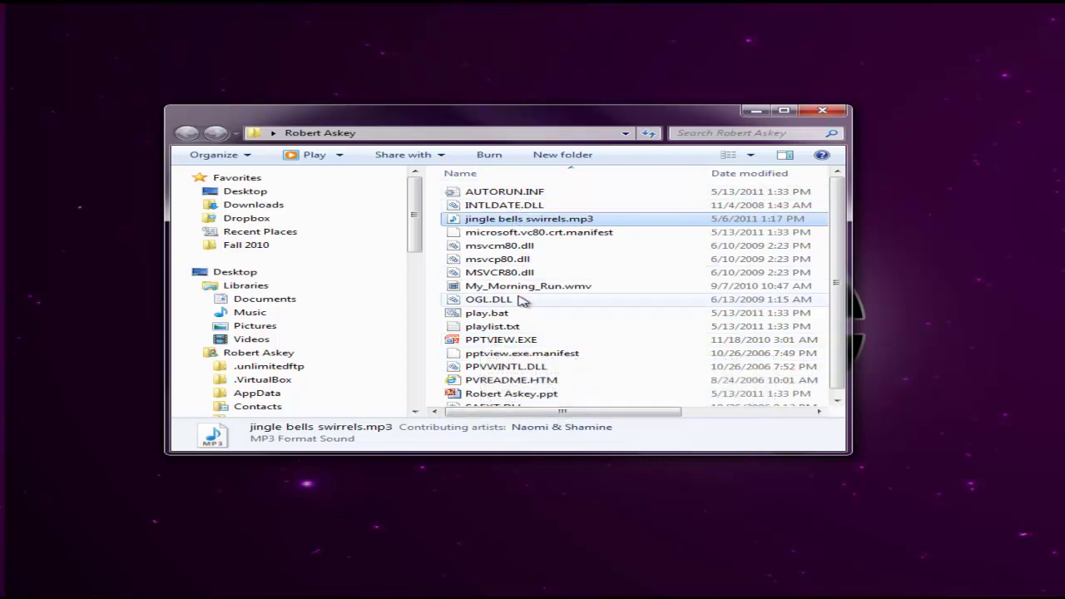
{"action": "scroll", "coordinate": [625, 373], "scroll_direction": "down", "scroll_amount": 1}
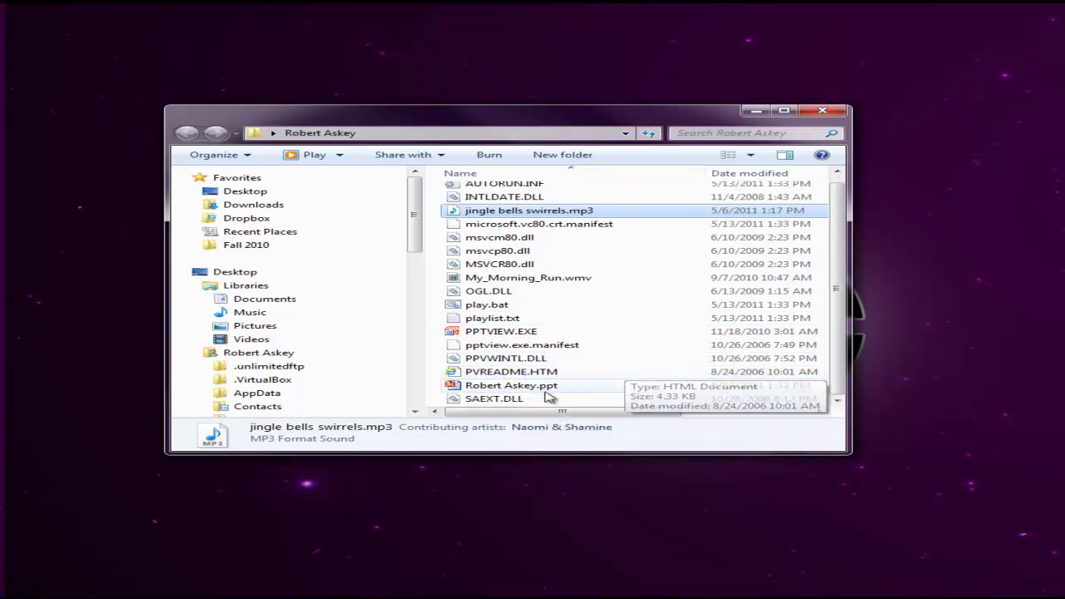
{"action": "mouse_move", "coordinate": [505, 389]}
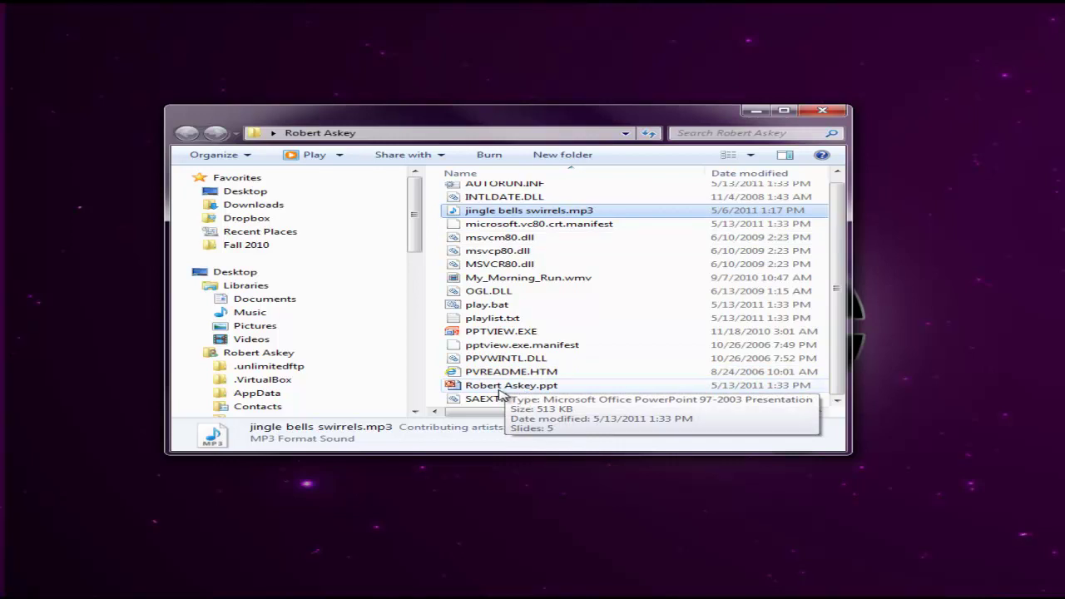
{"action": "double_click", "coordinate": [500, 387]}
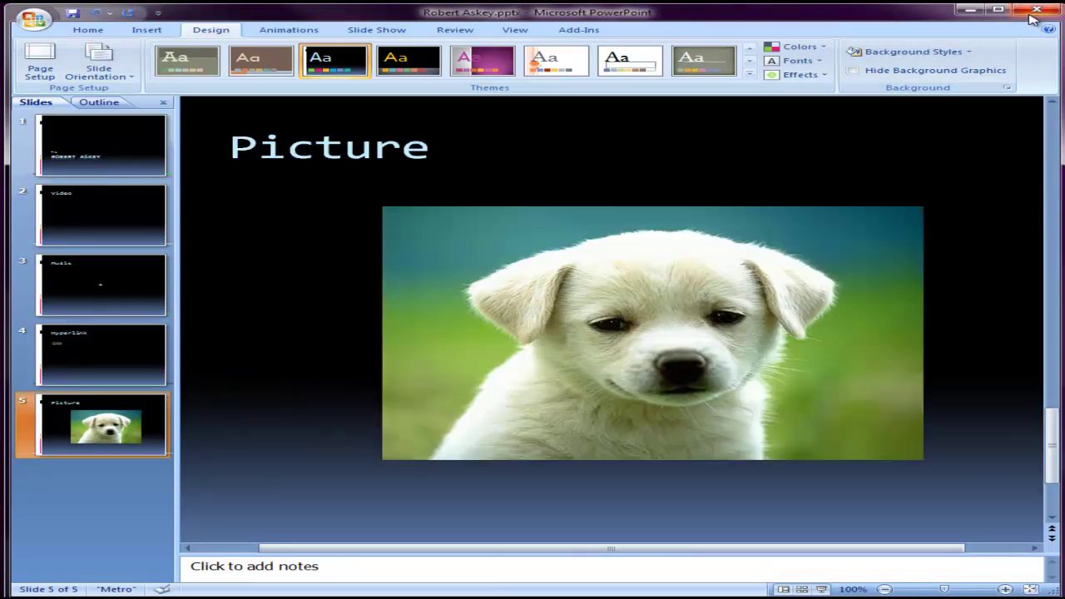
{"action": "left_click", "coordinate": [1034, 12]}
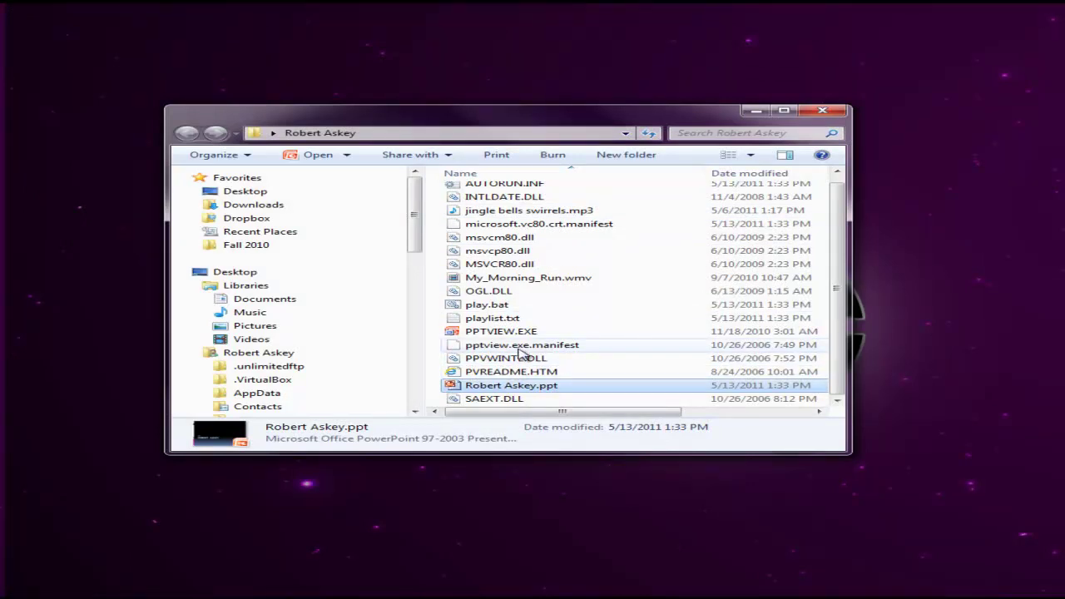
{"action": "left_click", "coordinate": [817, 115]}
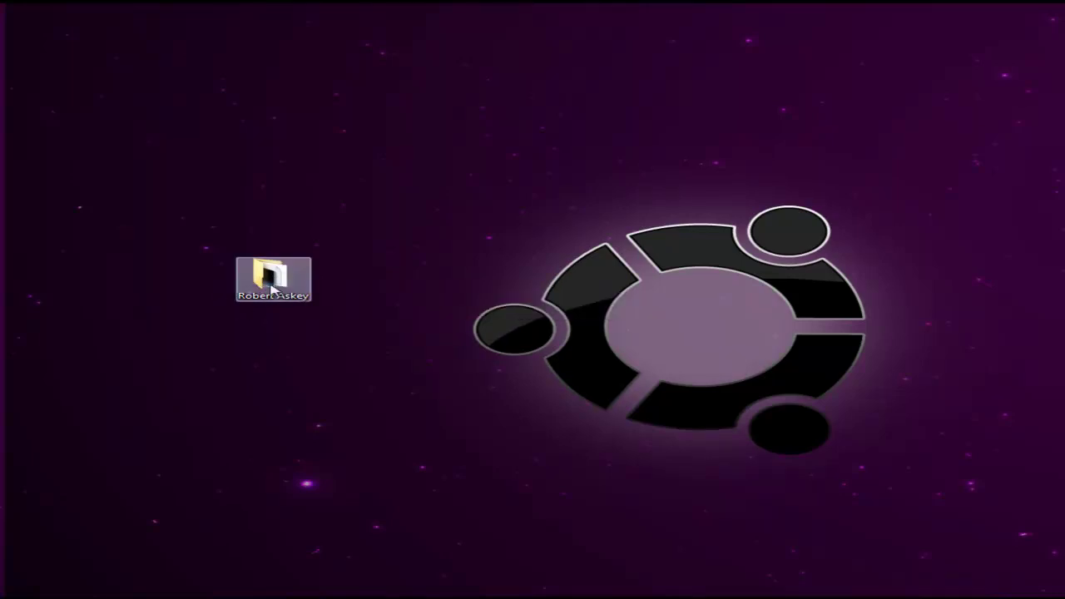
{"action": "mouse_move", "coordinate": [271, 288]}
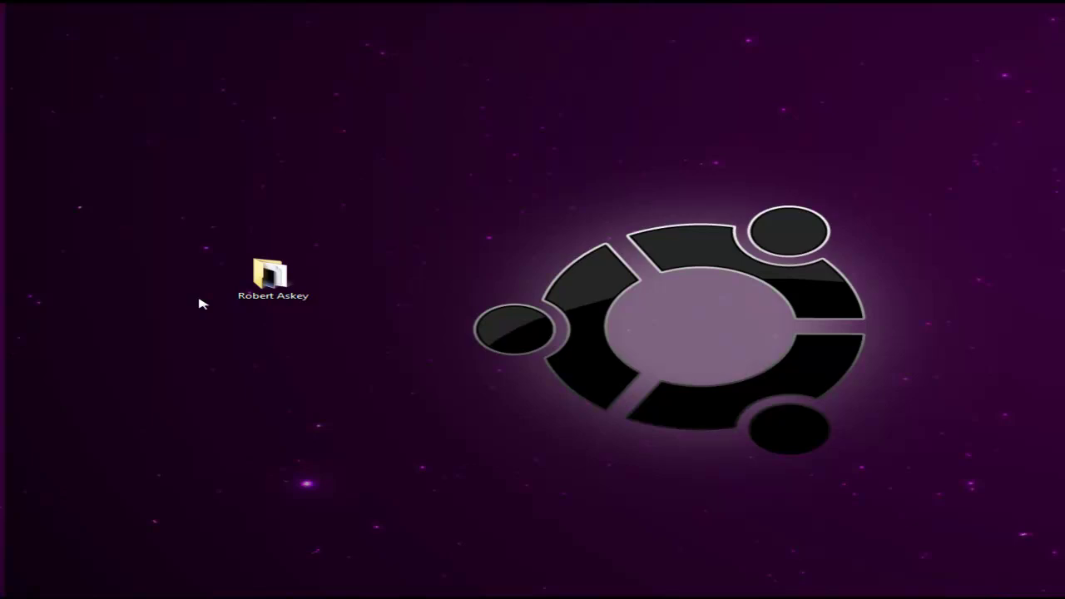
{"action": "right_click", "coordinate": [270, 283]}
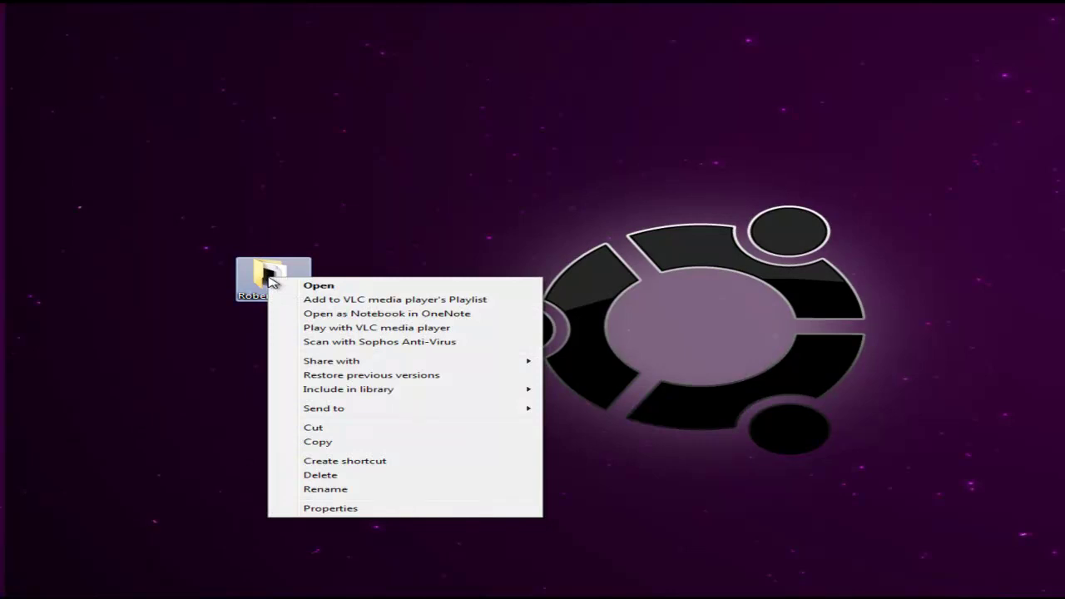
{"action": "mouse_move", "coordinate": [357, 416]}
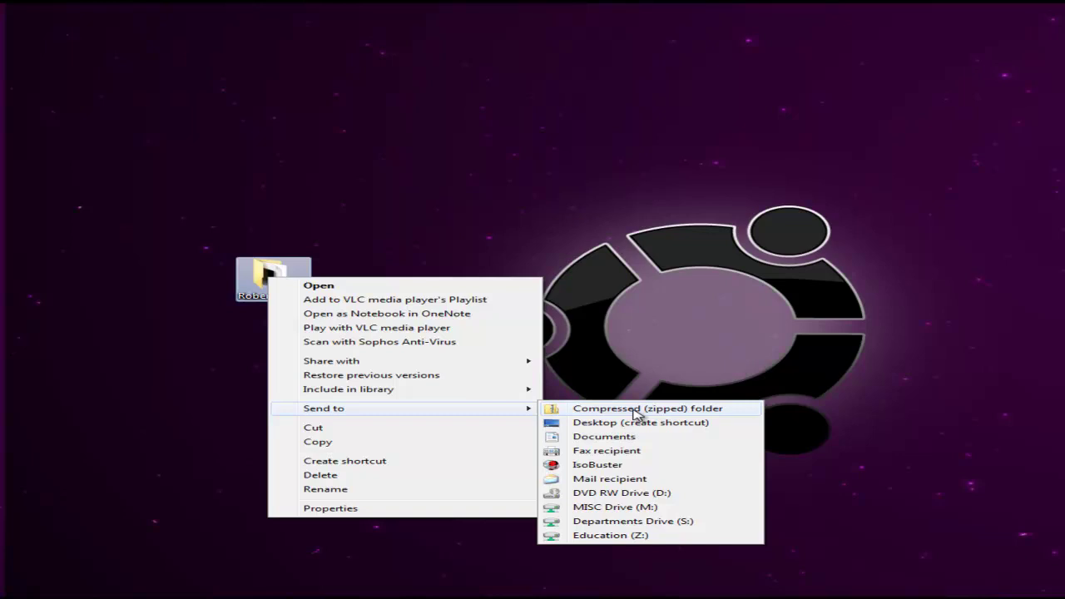
{"action": "left_click", "coordinate": [634, 409]}
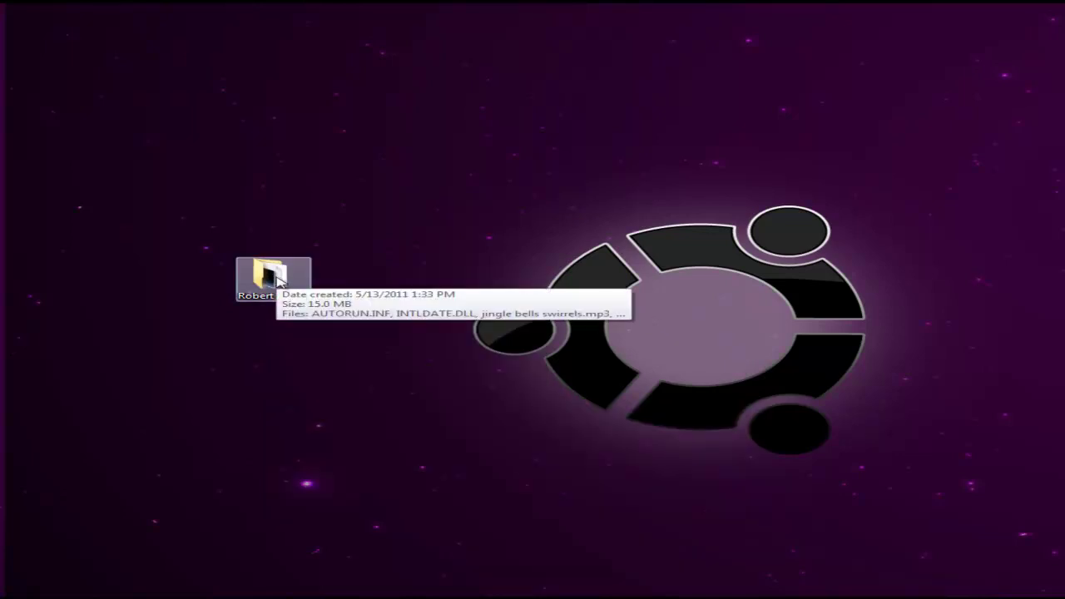
{"action": "right_click", "coordinate": [277, 281]}
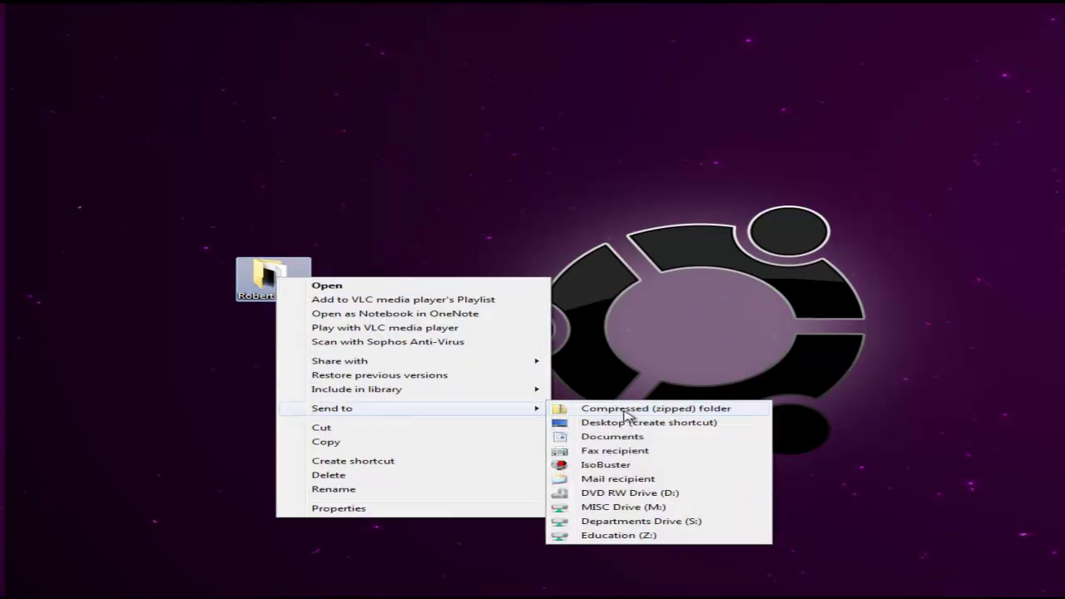
{"action": "left_click", "coordinate": [630, 408]}
{"action": "left_click", "coordinate": [192, 405]}
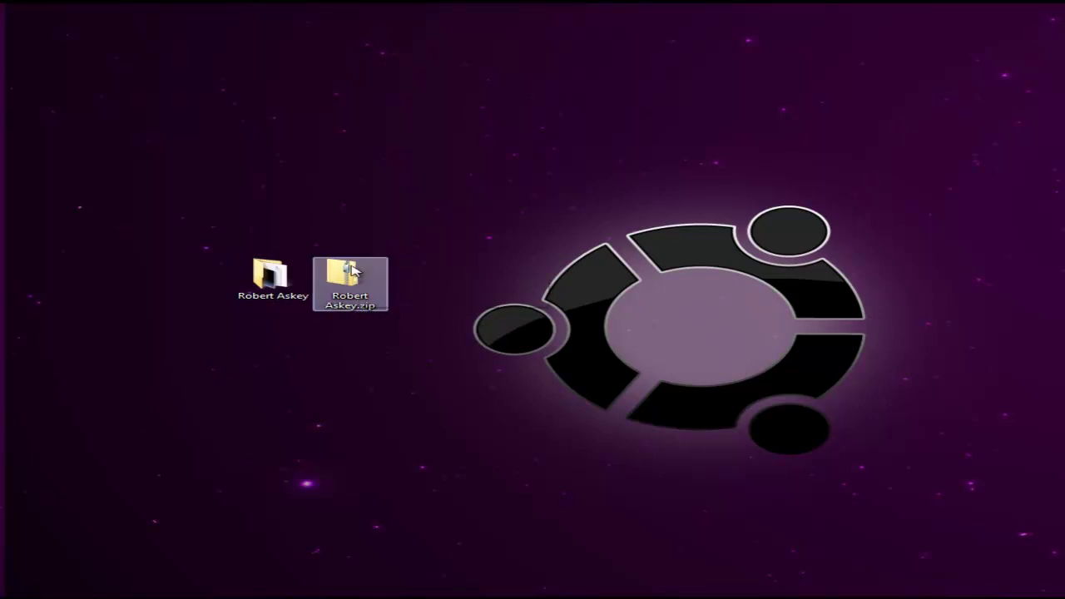
{"action": "mouse_move", "coordinate": [350, 285]}
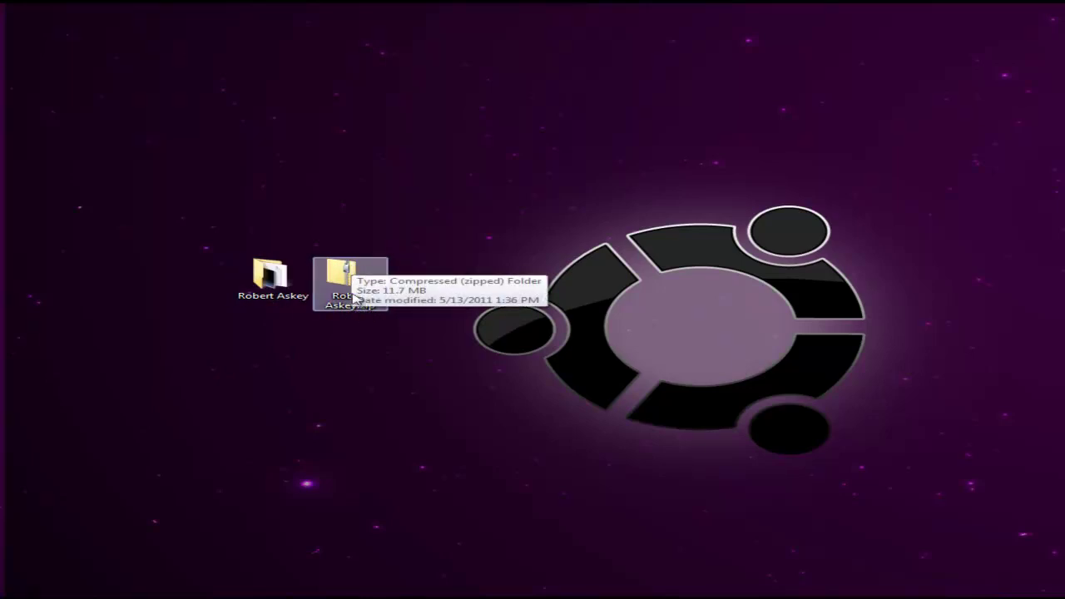
{"action": "left_click", "coordinate": [332, 341]}
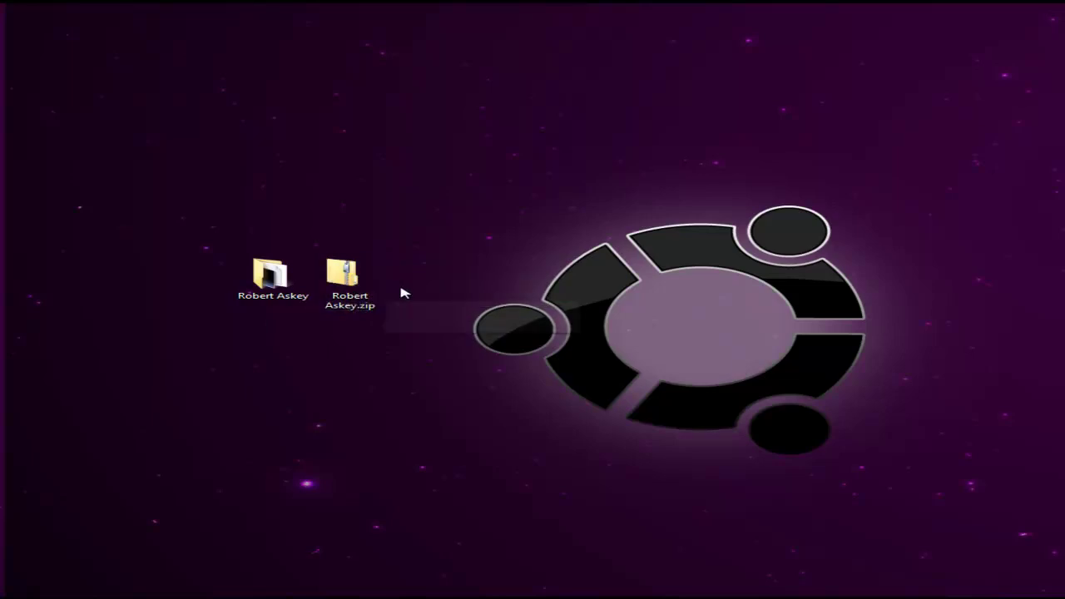